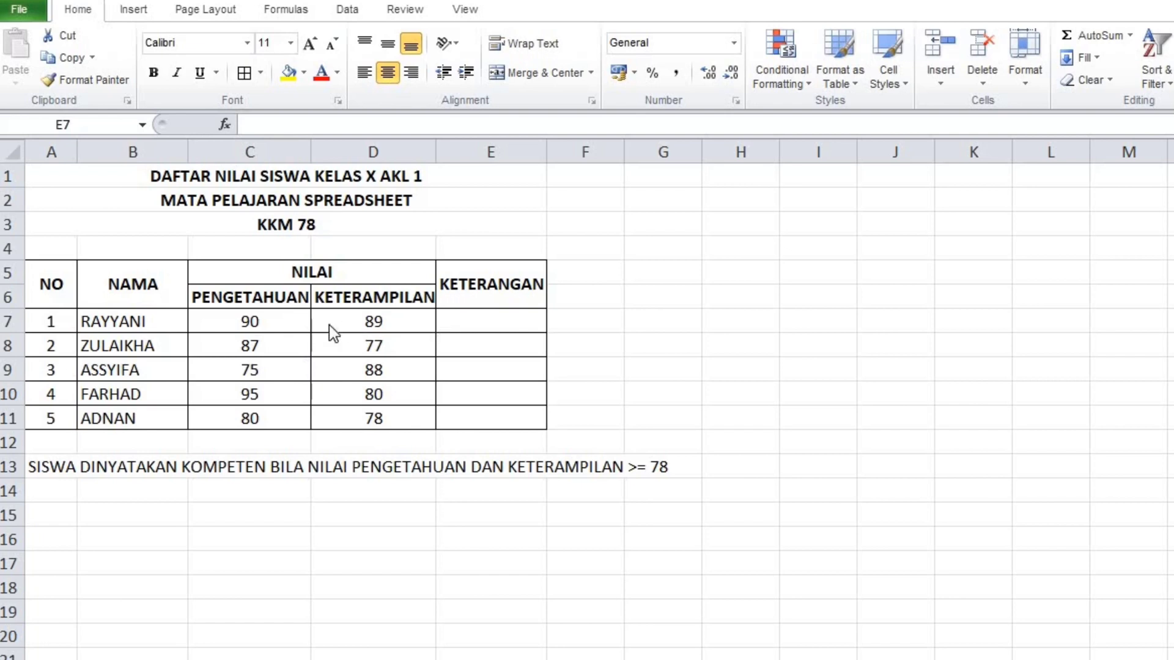
Examine the PENGETAHUAN and KETERAMPILAN scores of the first two students against the minimum of 78
click(293, 323)
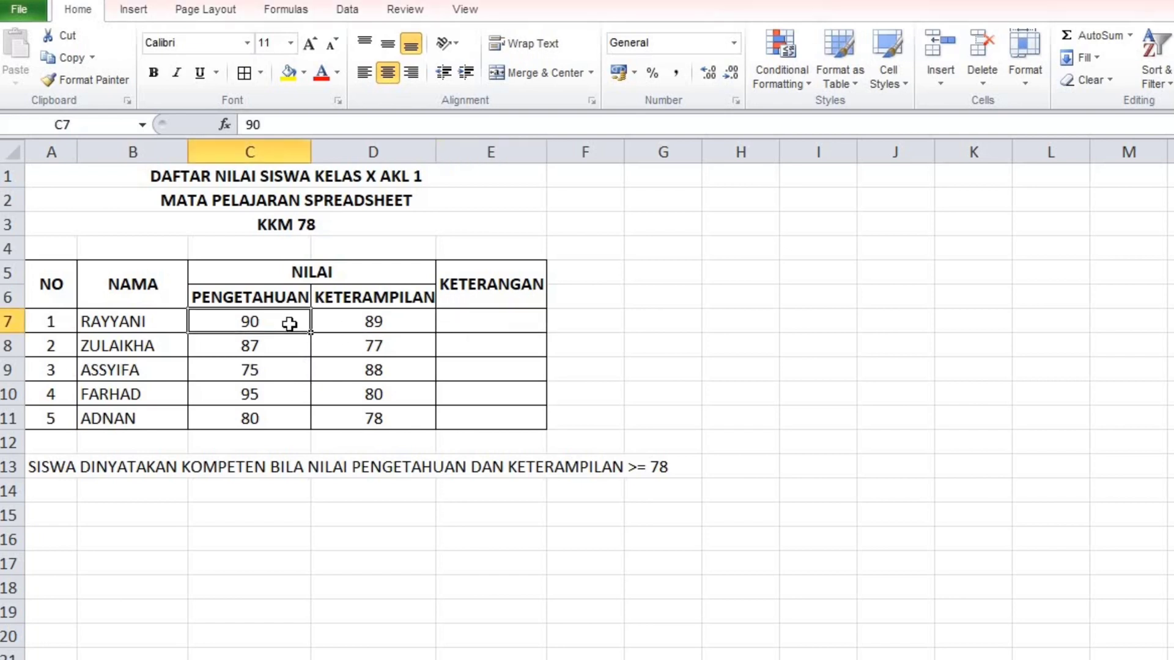
click(397, 323)
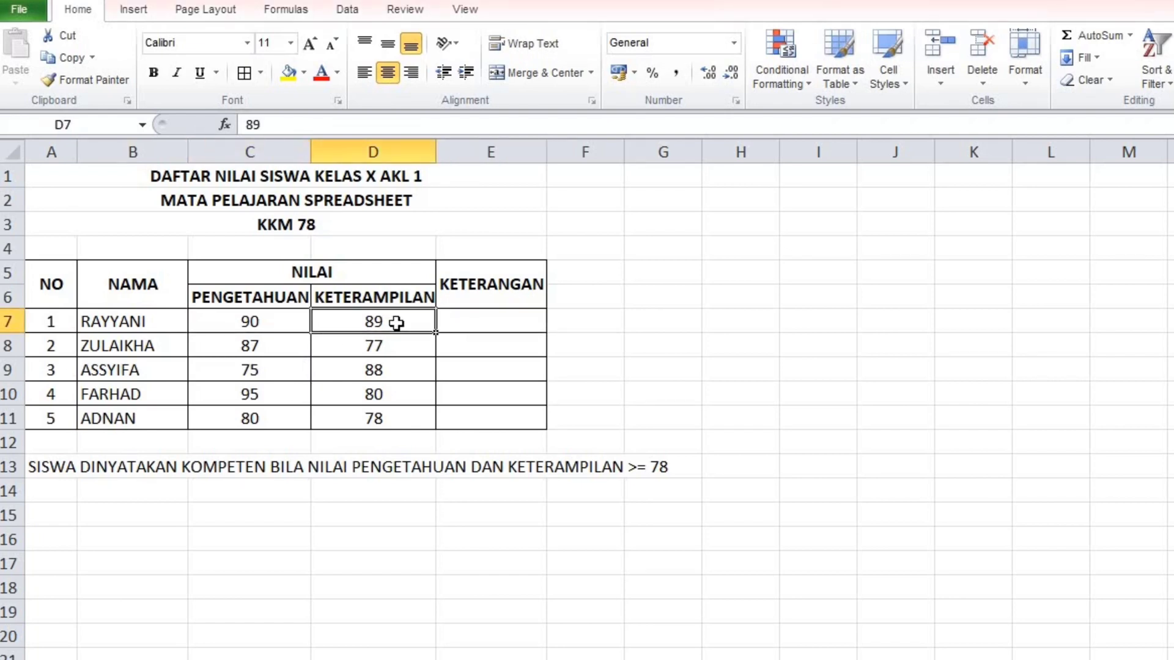
click(497, 321)
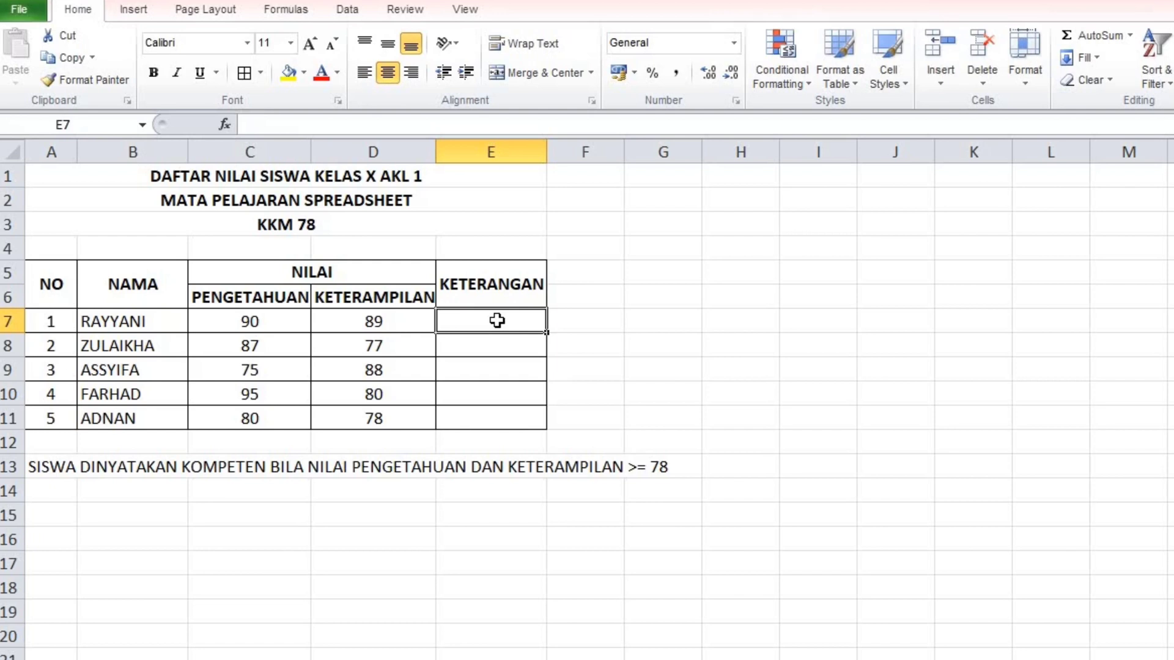
click(290, 337)
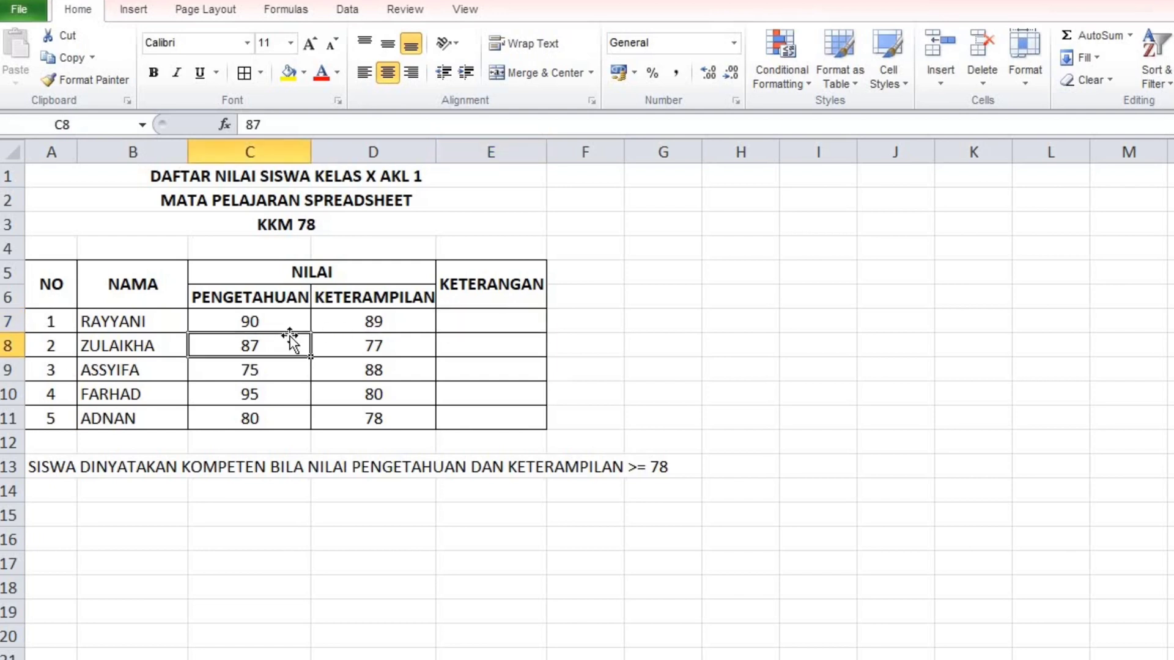
click(385, 349)
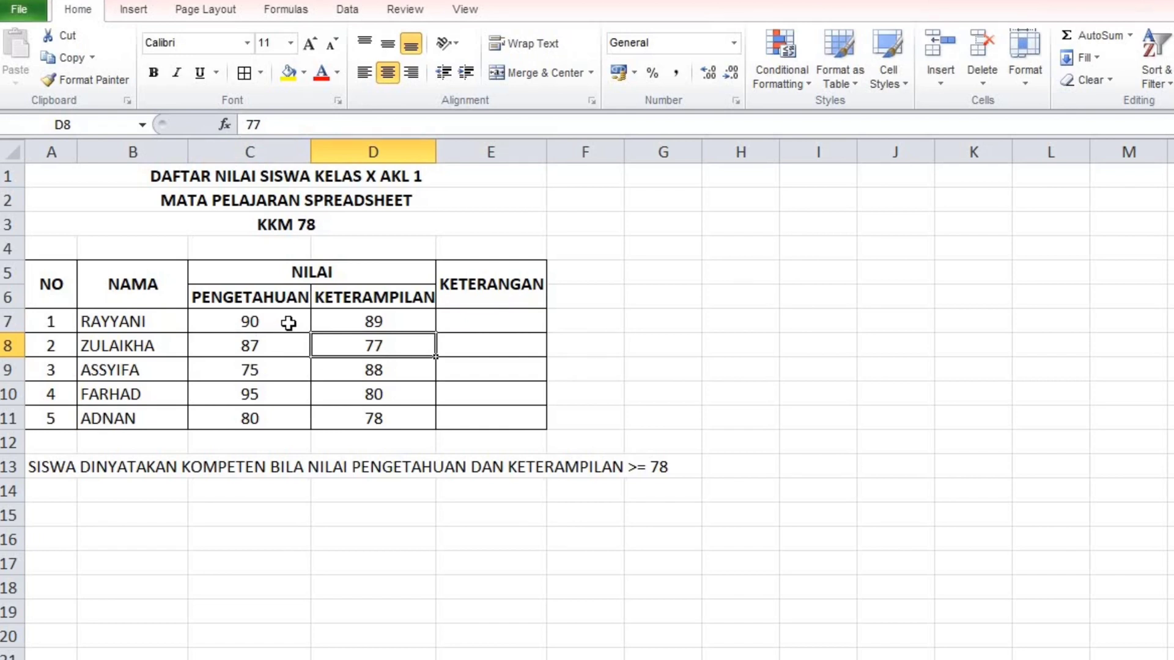
click(289, 324)
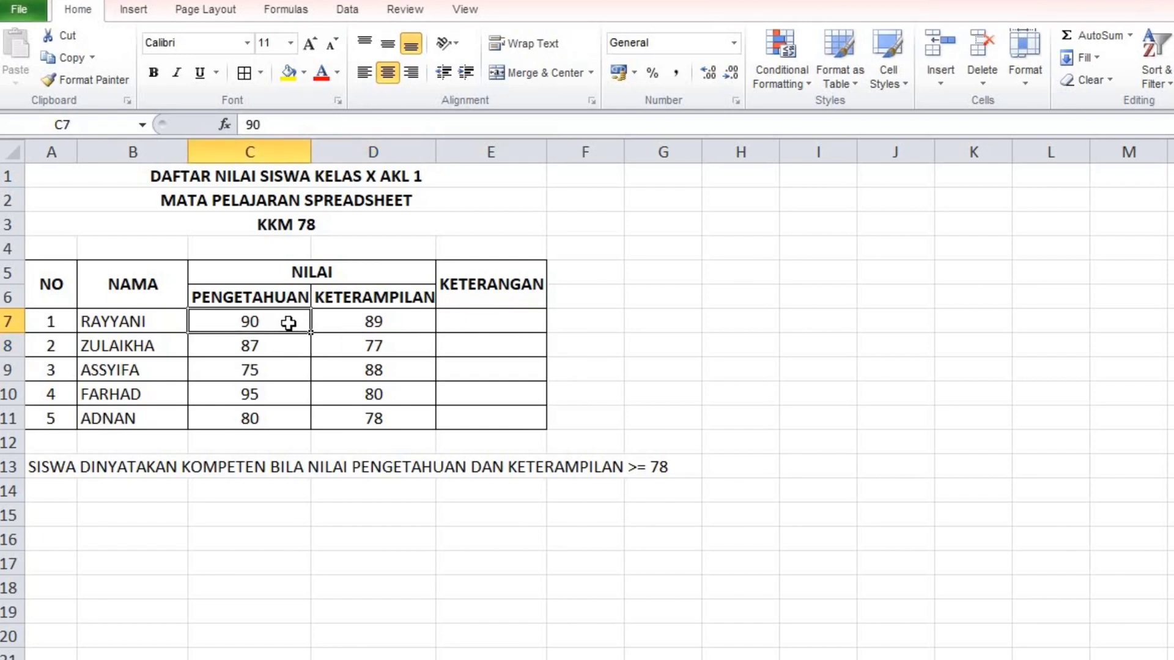
click(415, 321)
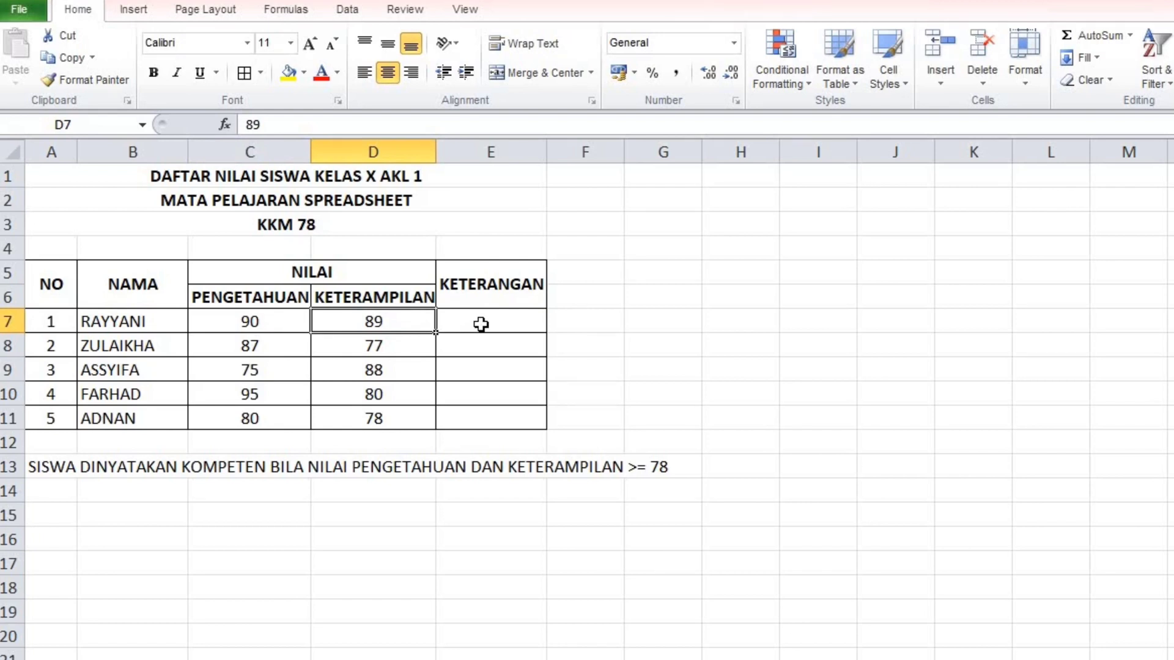
click(285, 348)
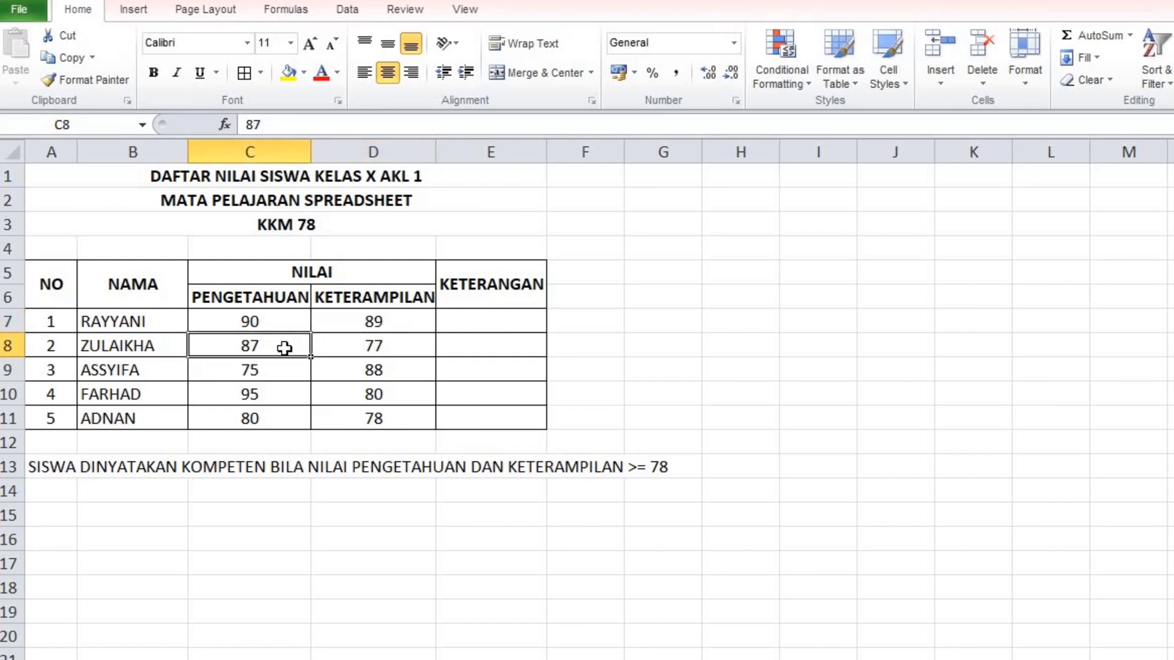
click(418, 348)
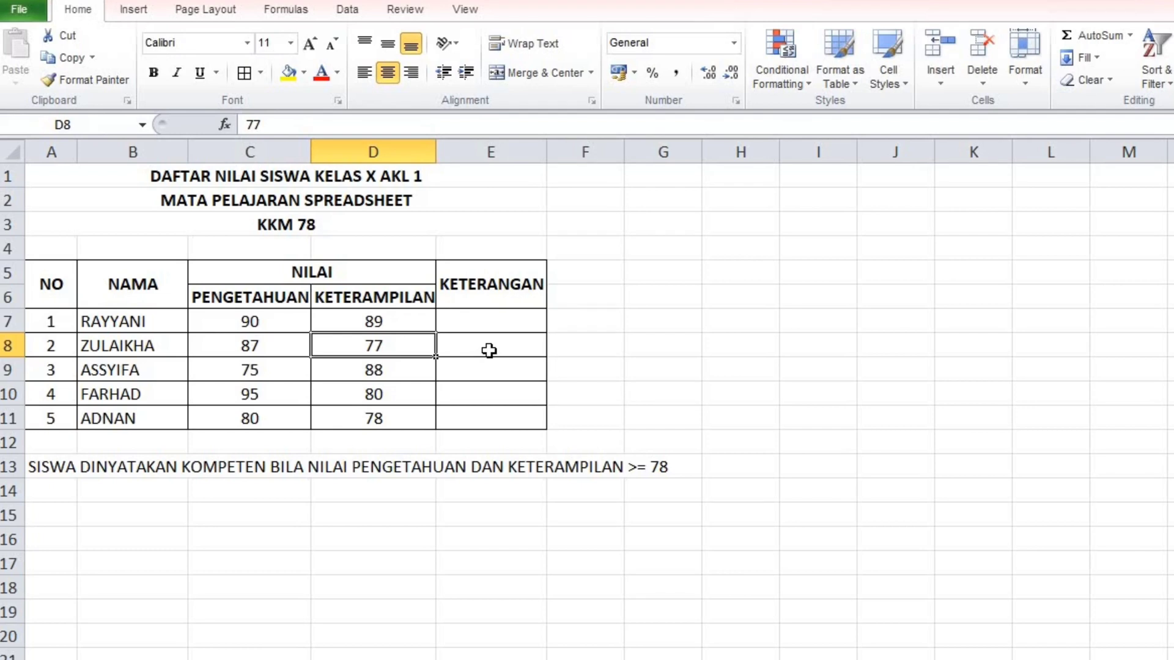
Insert the AND function from the Logical category into the first student's KETERANGAN cell, E7
click(495, 324)
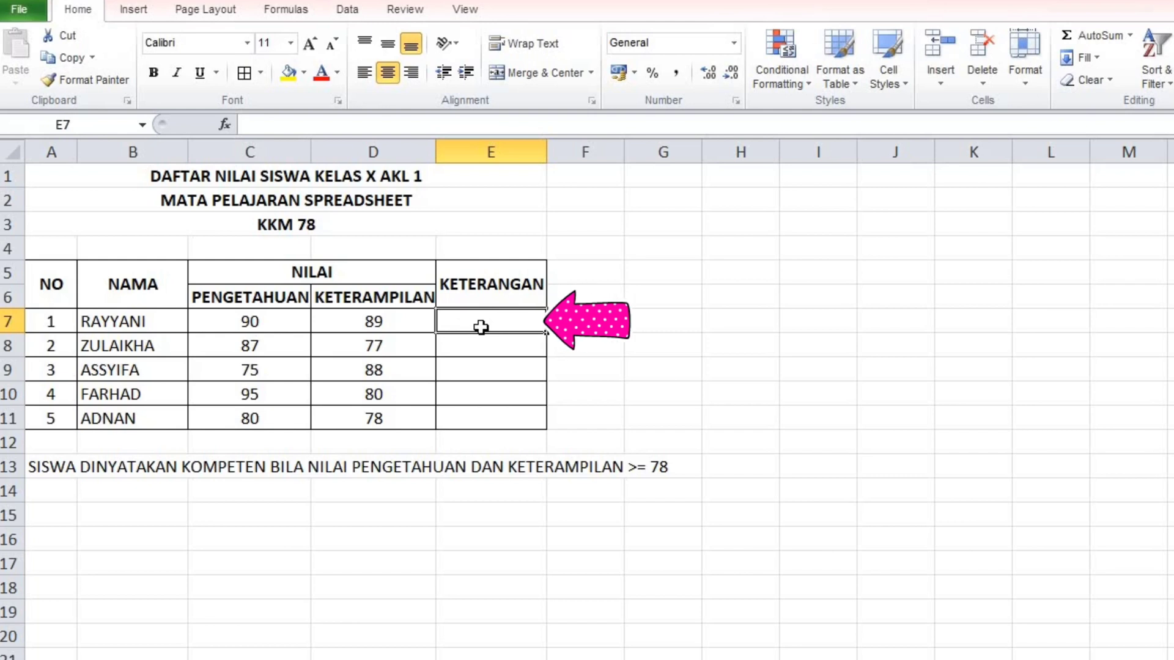
click(231, 129)
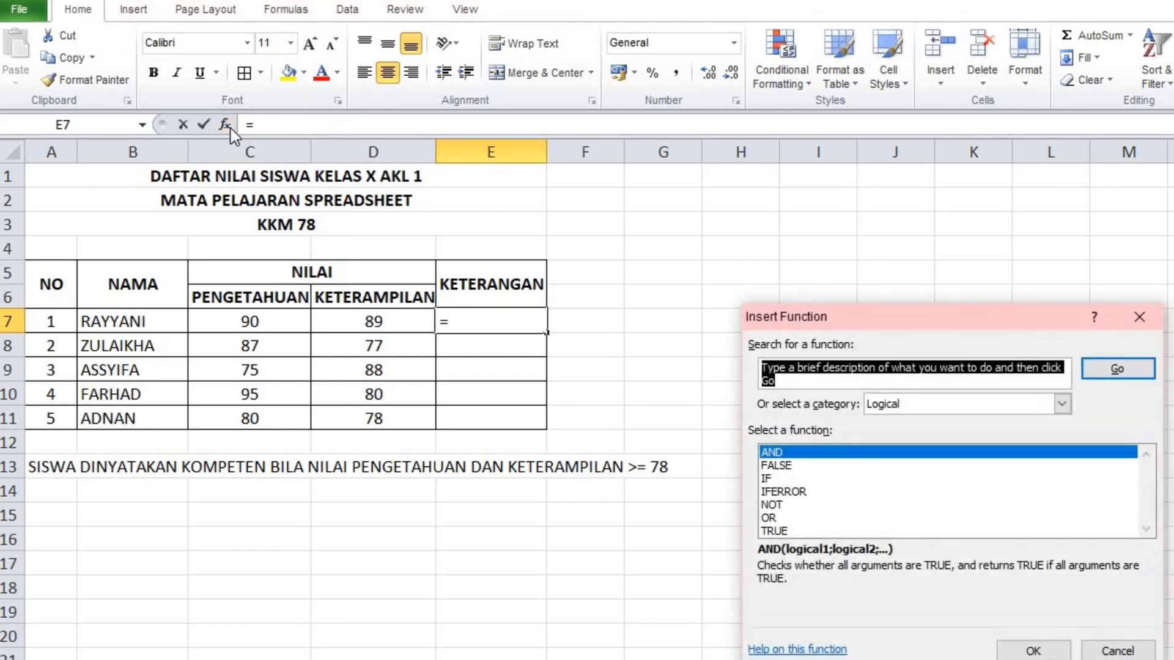
drag(956, 319, 774, 197)
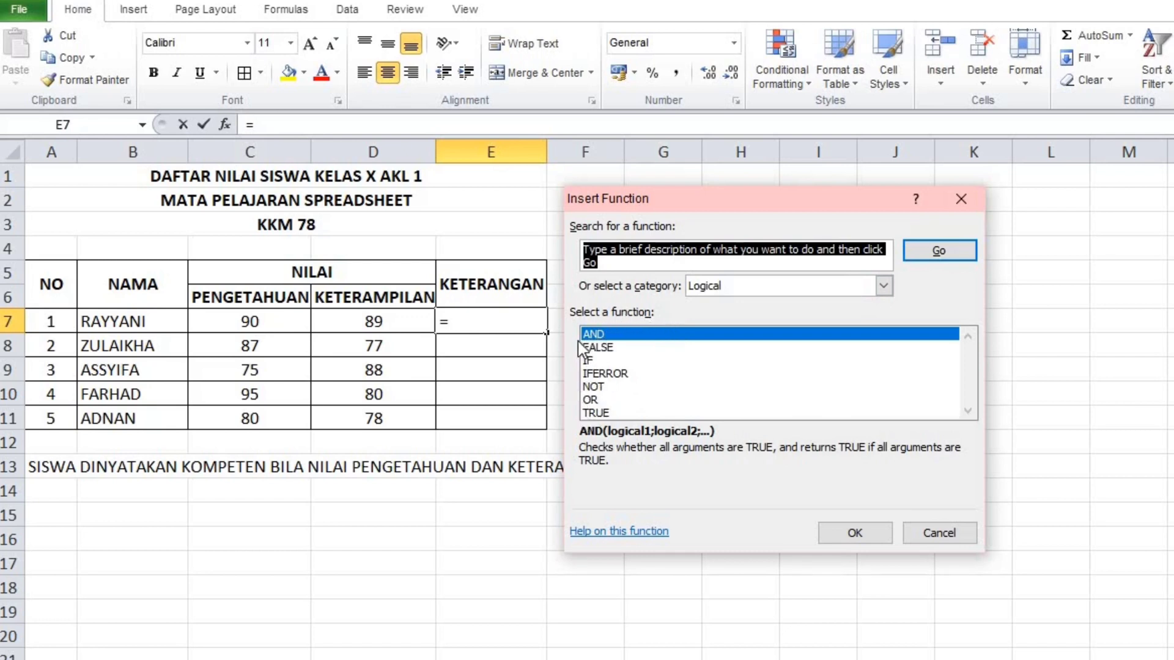
click(882, 286)
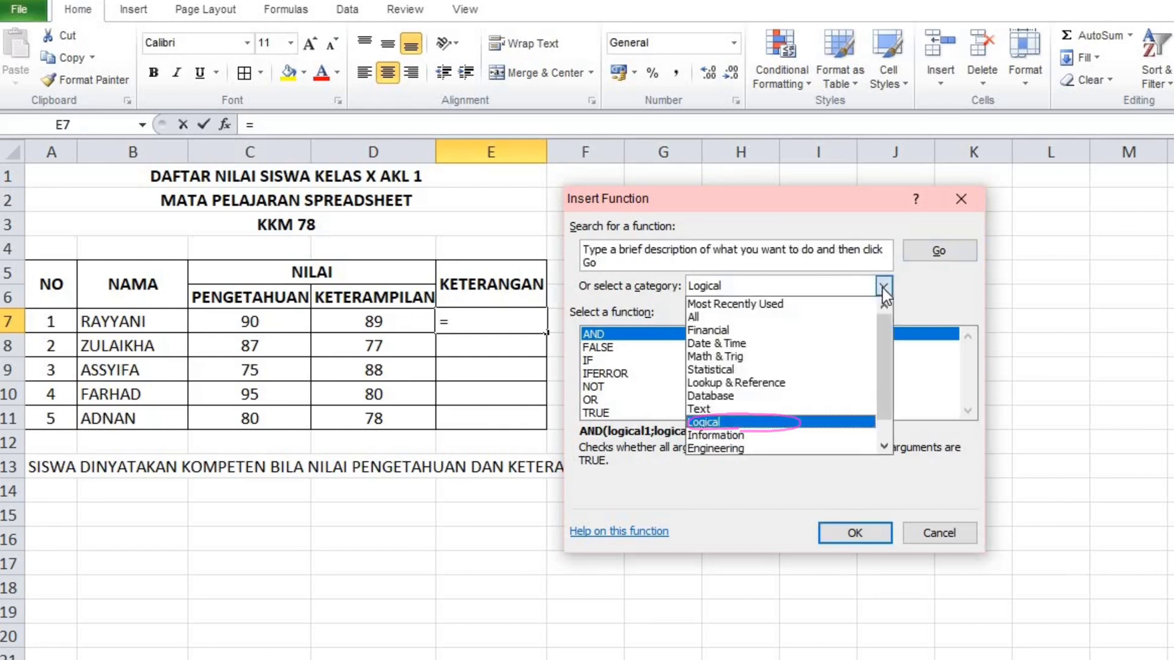
click(703, 422)
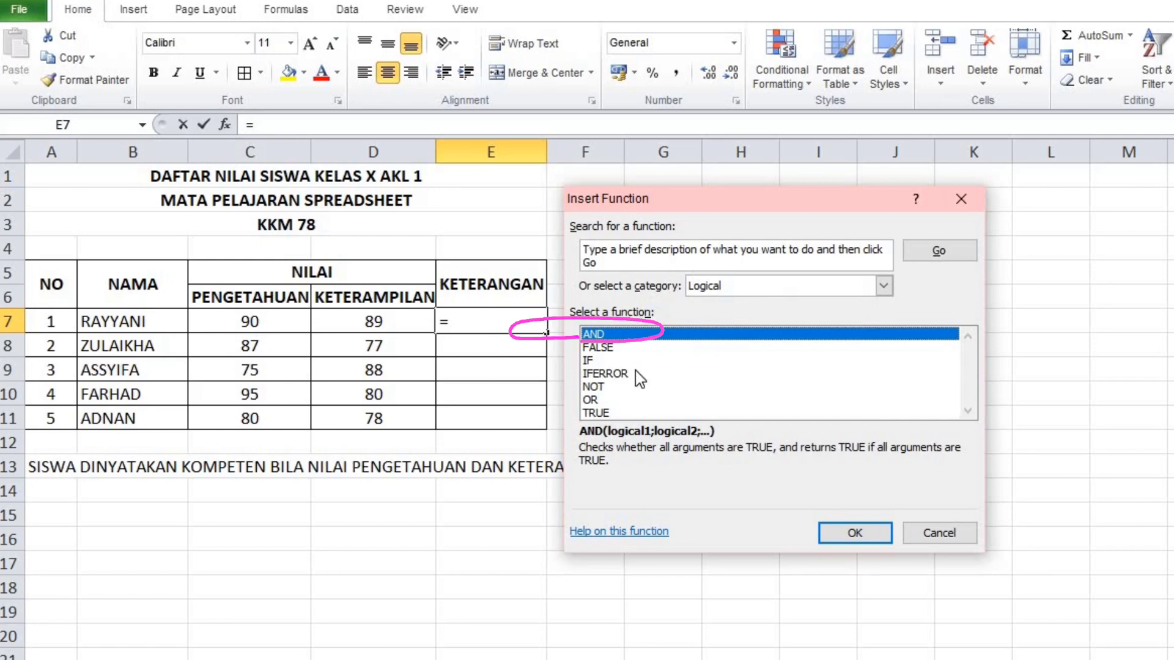
click(853, 534)
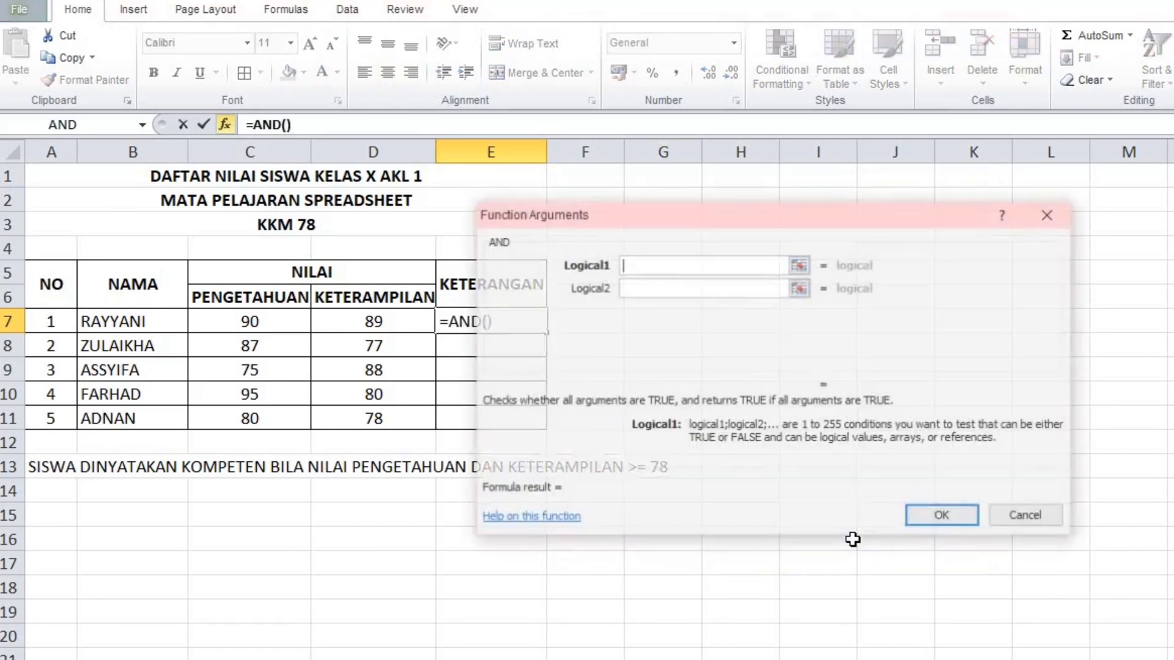
Move the function arguments clear of the score table and set the first AND condition to C7>=78
drag(750, 215, 828, 224)
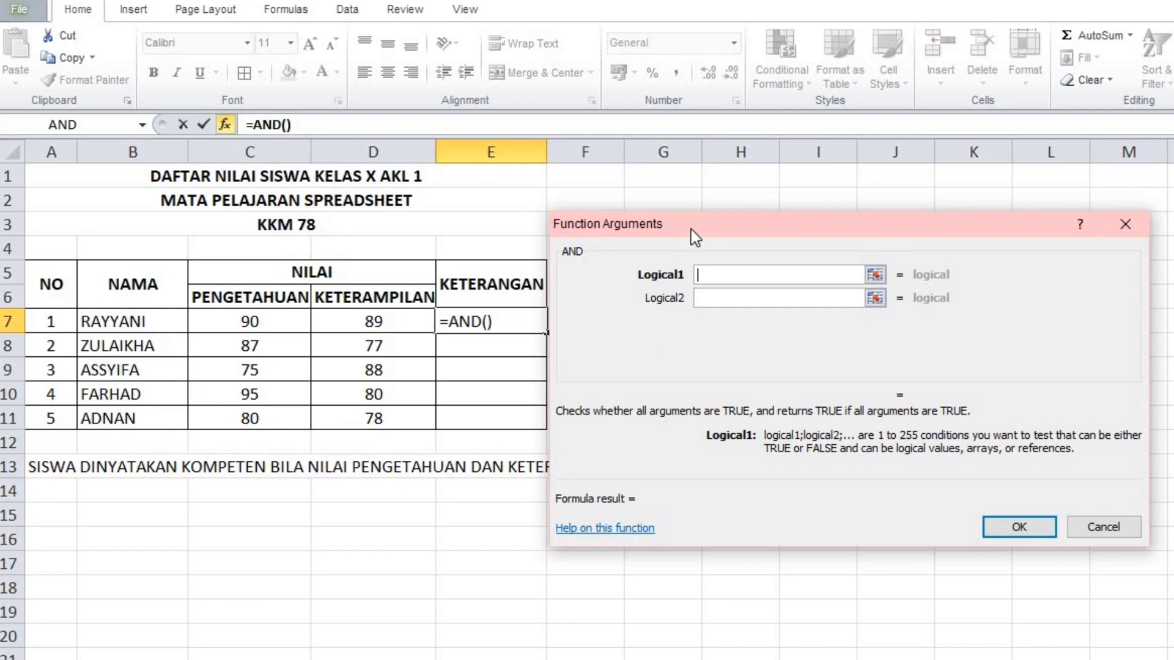
drag(691, 229, 705, 131)
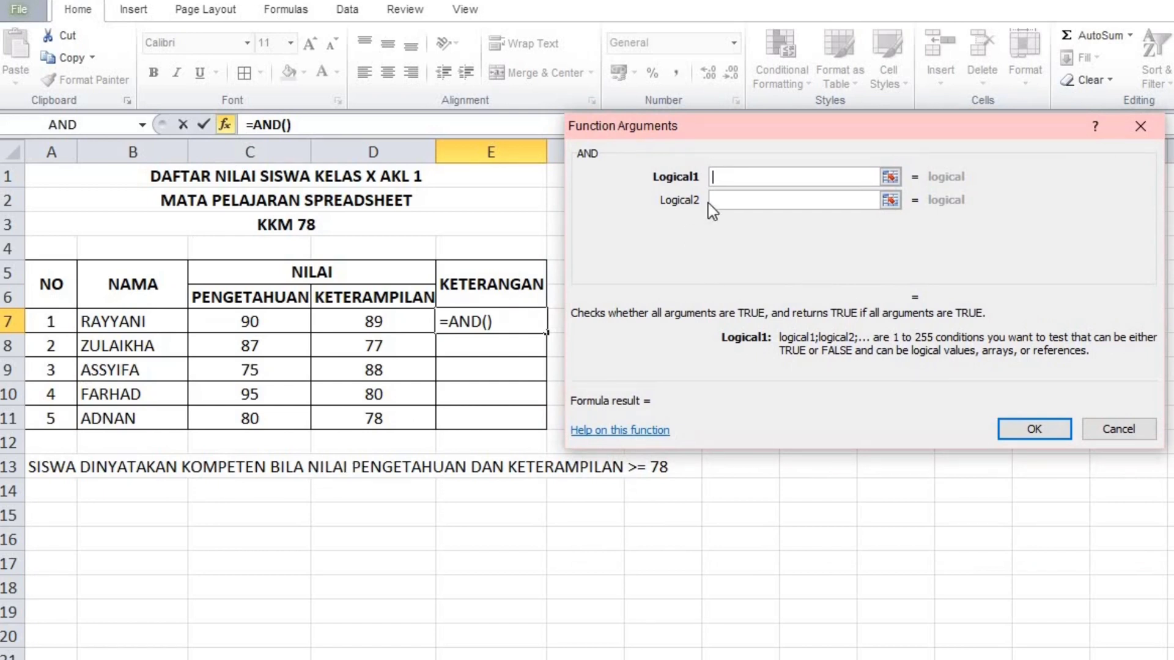
drag(685, 127, 673, 145)
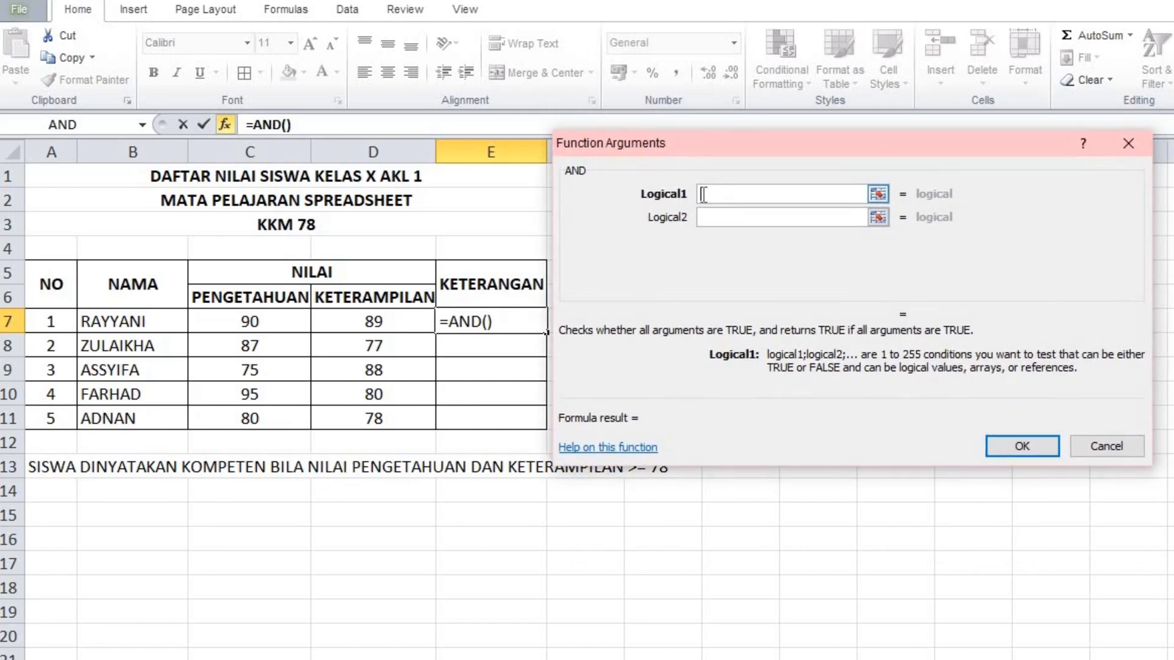
click(242, 324)
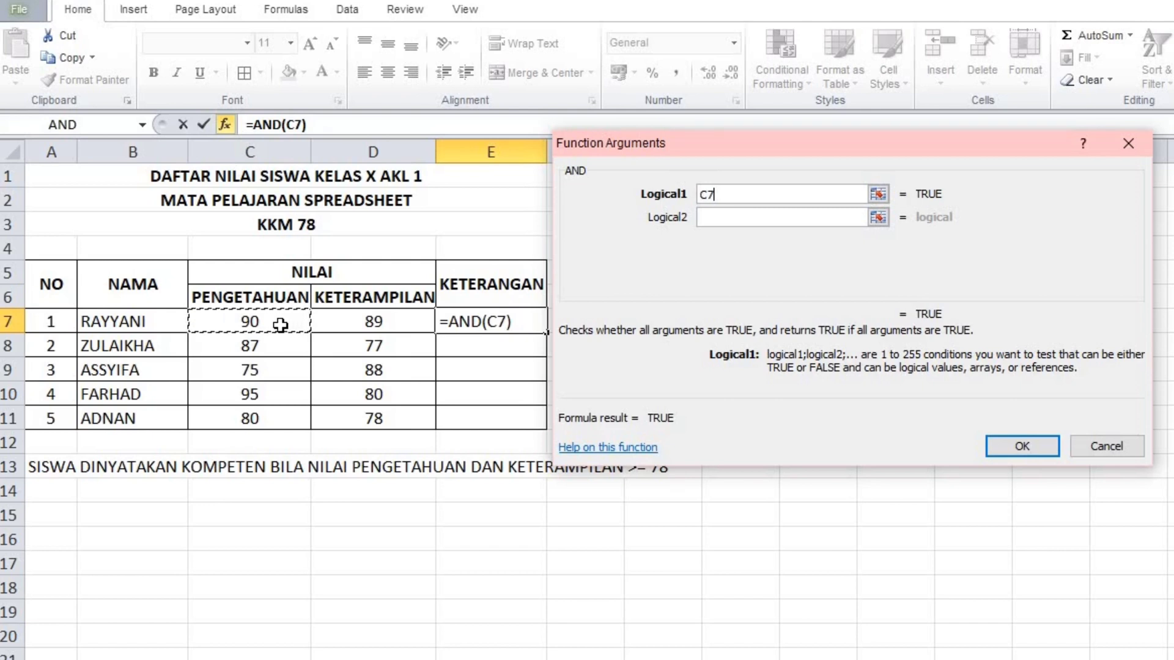
text(>=78)
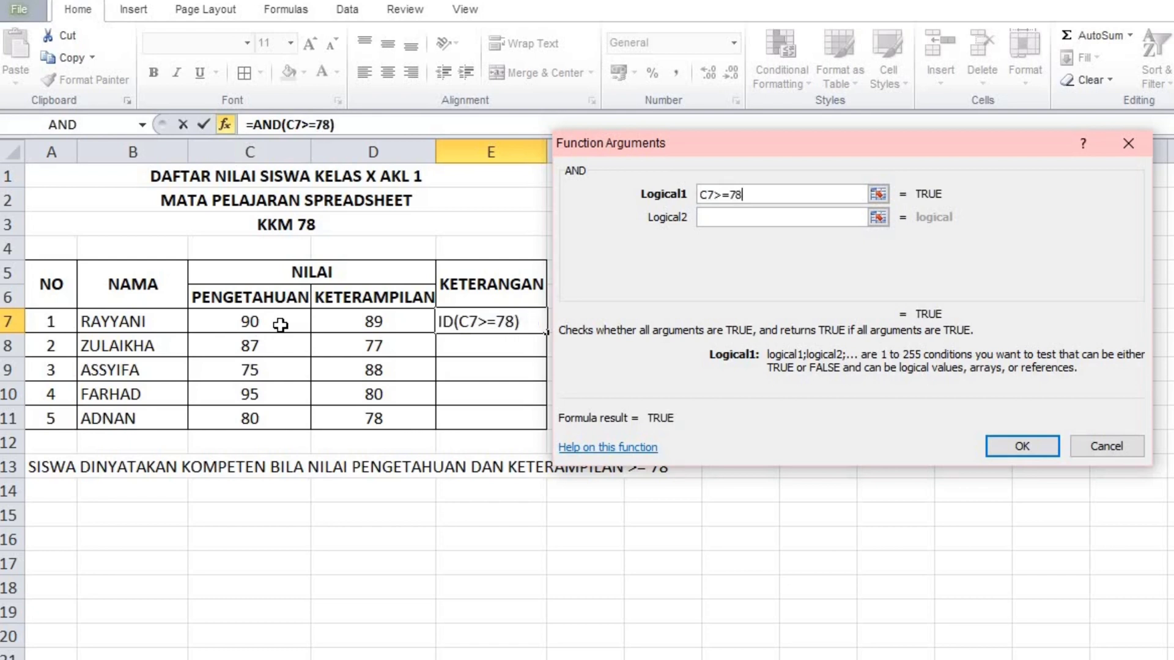
Complete the AND formula with D7>=78 as second condition and fill it down the KETERANGAN column to E11
click(713, 219)
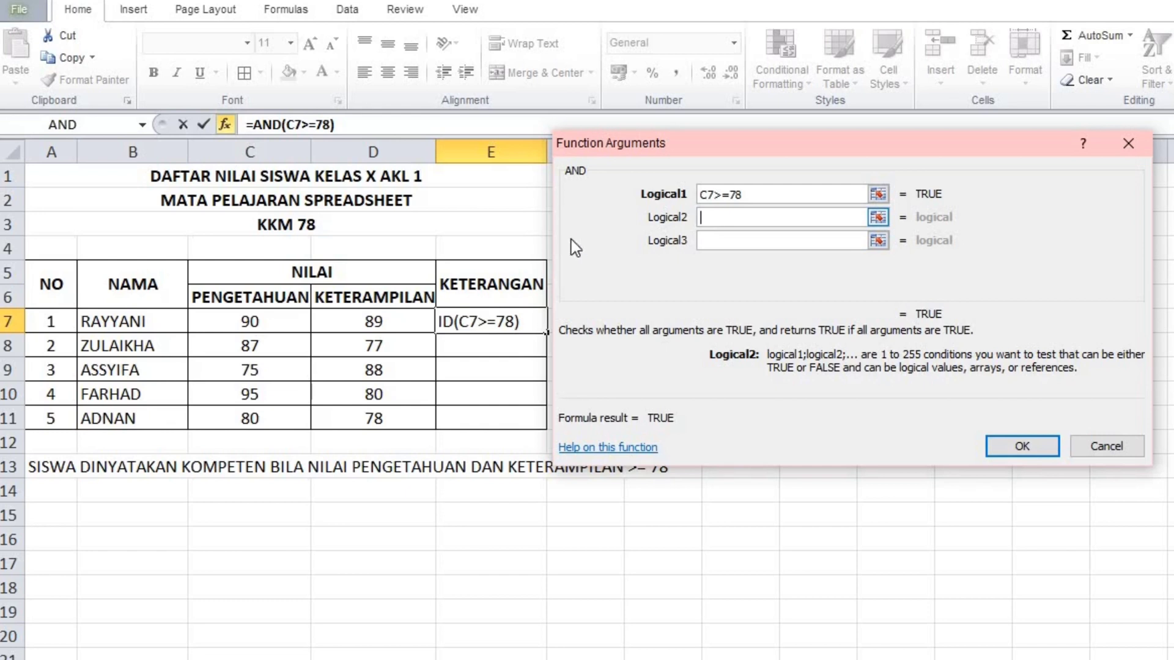
click(405, 321)
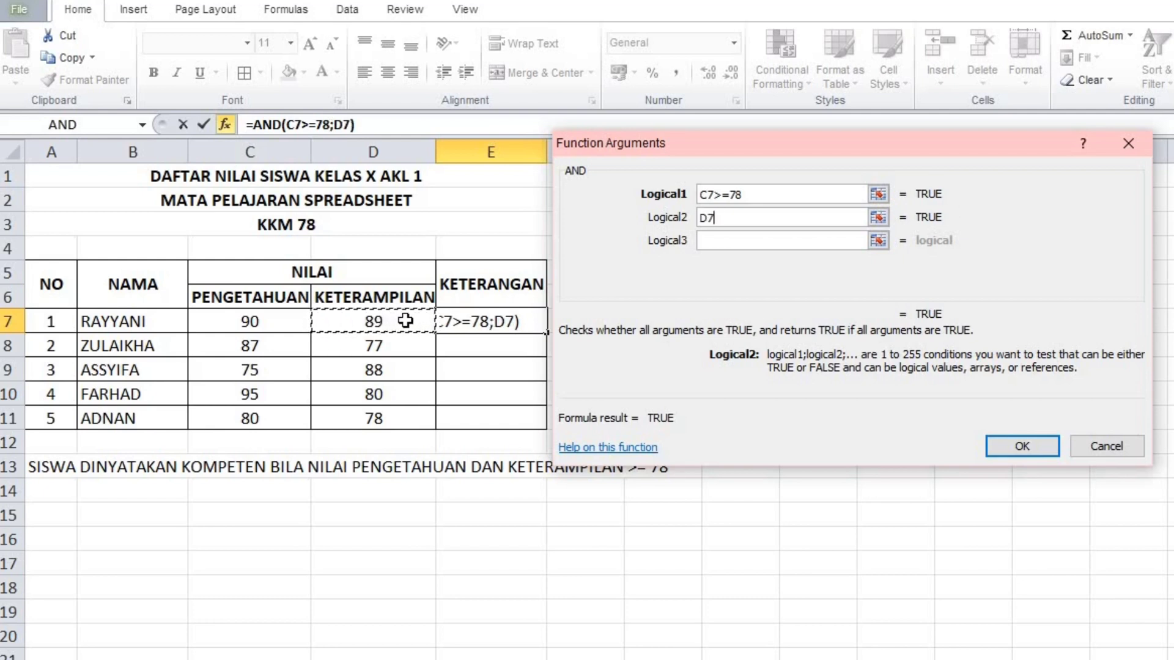
click(747, 213)
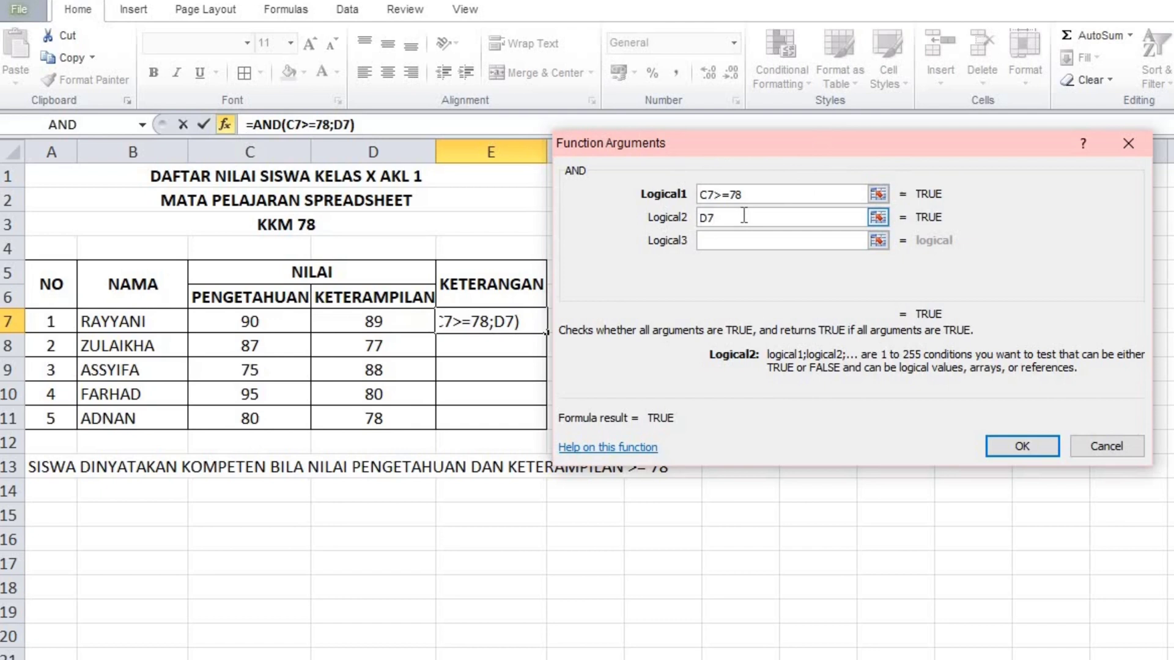
text(>=78)
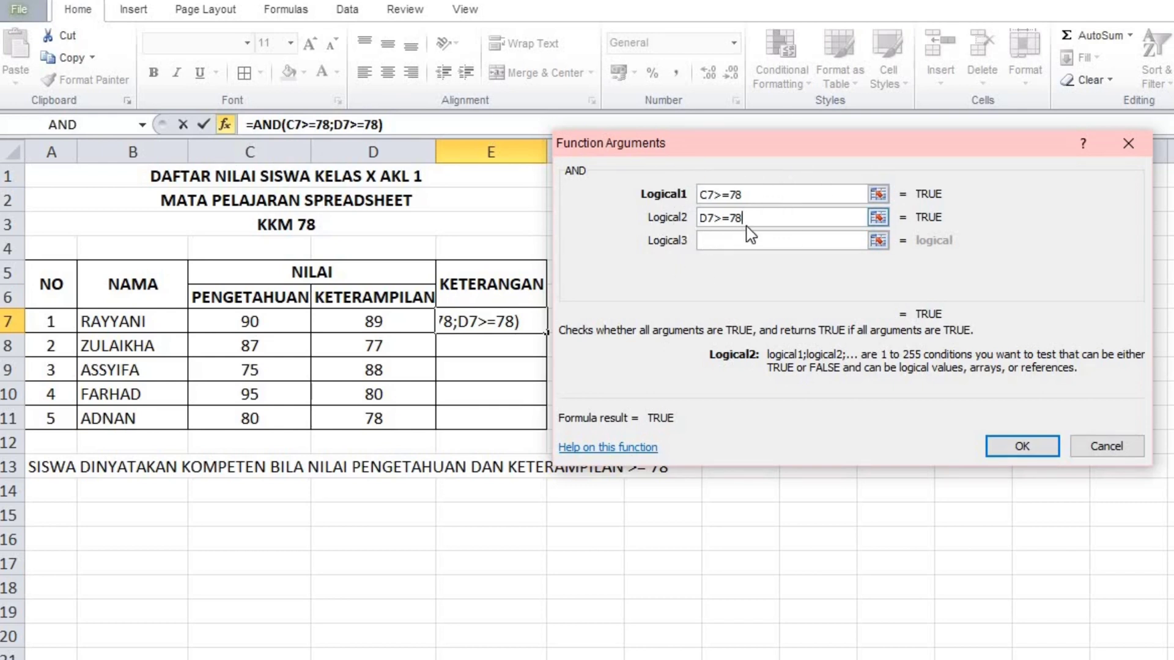
click(1005, 446)
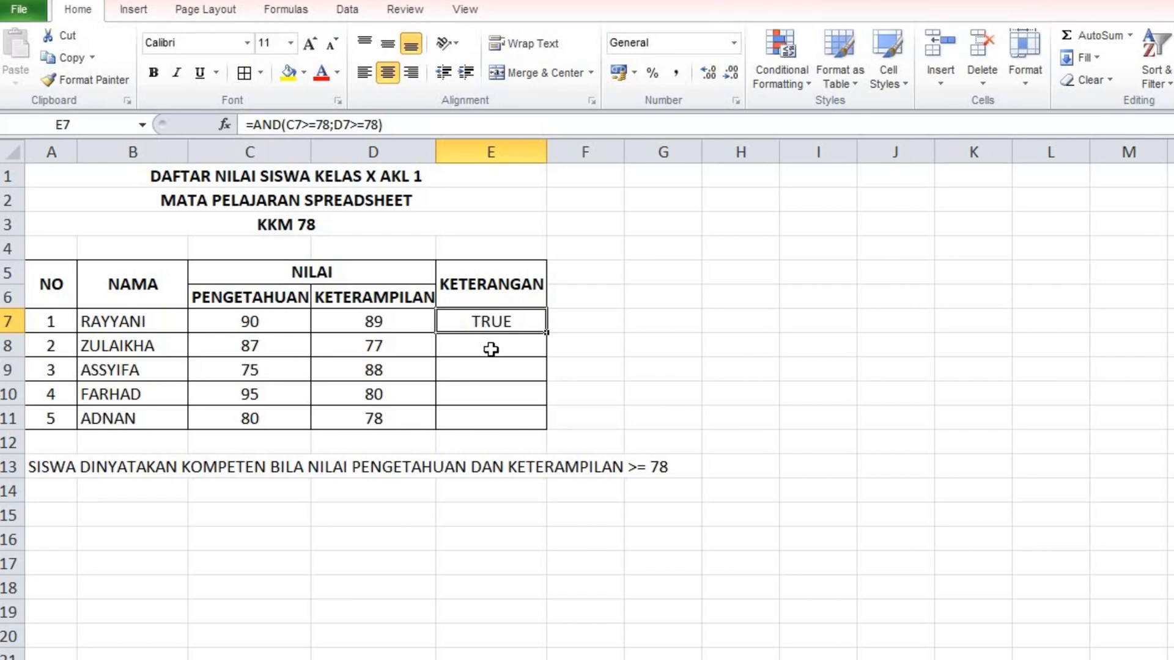
double_click(546, 333)
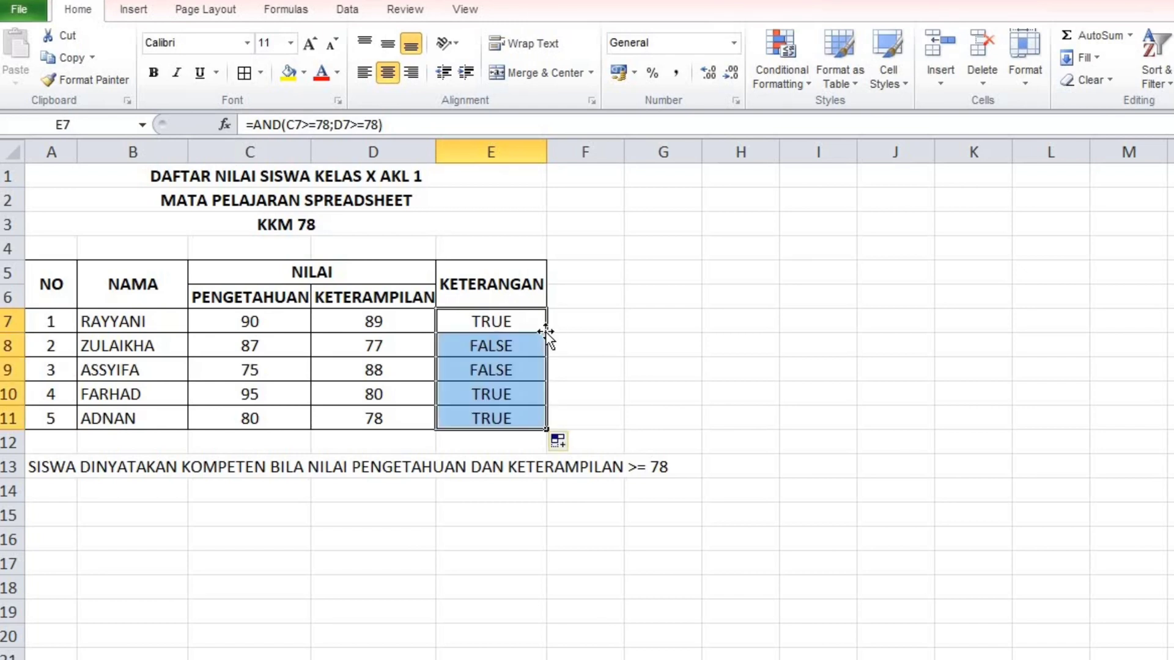
Check the copied KETERANGAN formulas in rows 8 and 9 against the scores of those two students
click(538, 340)
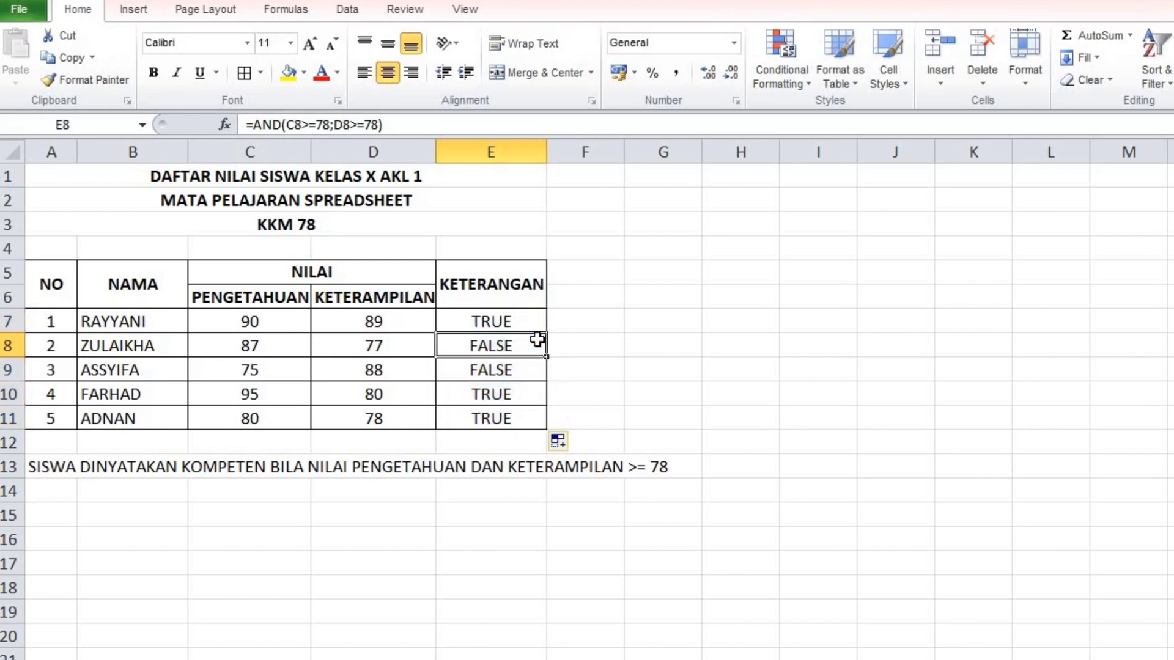
click(487, 380)
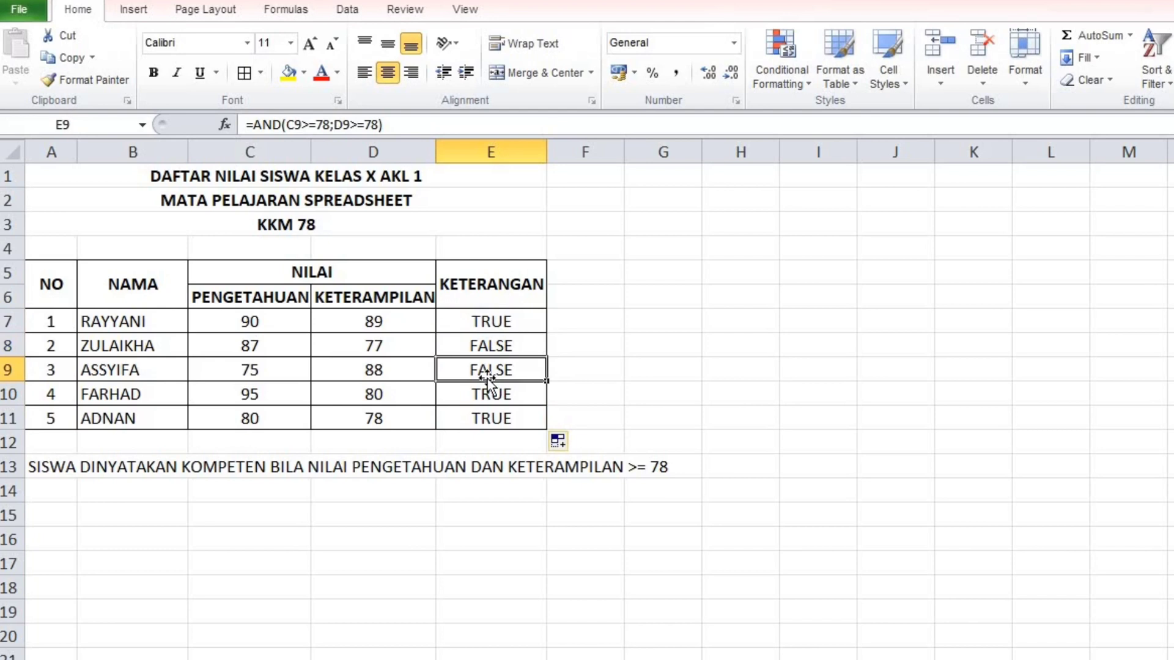
click(512, 346)
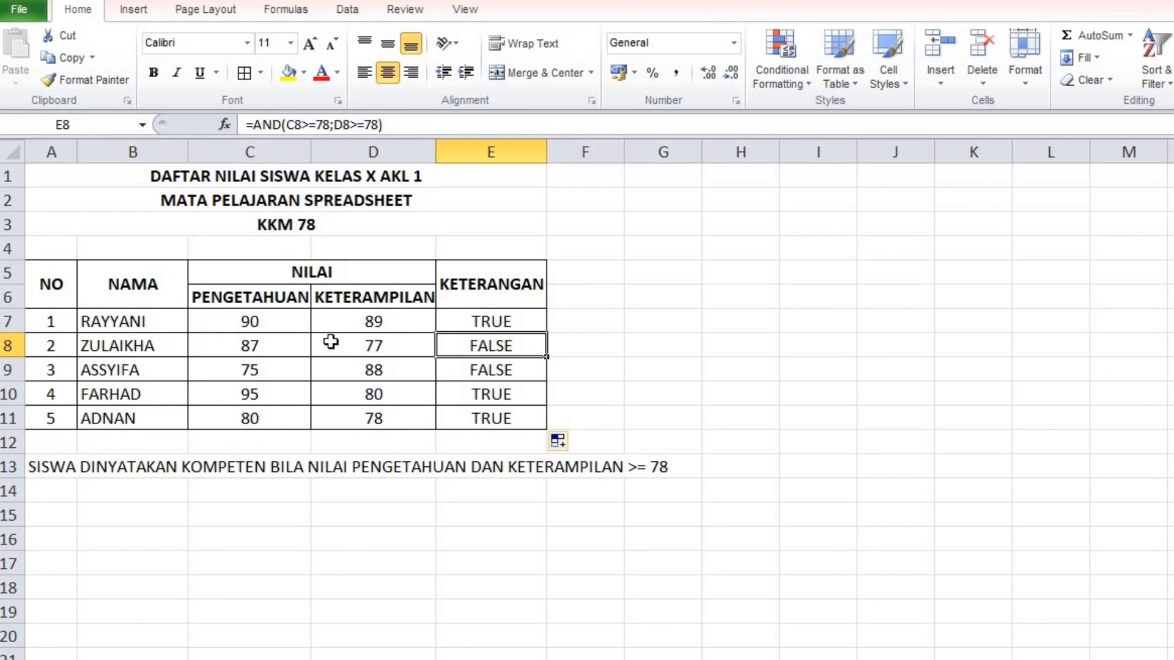
click(371, 345)
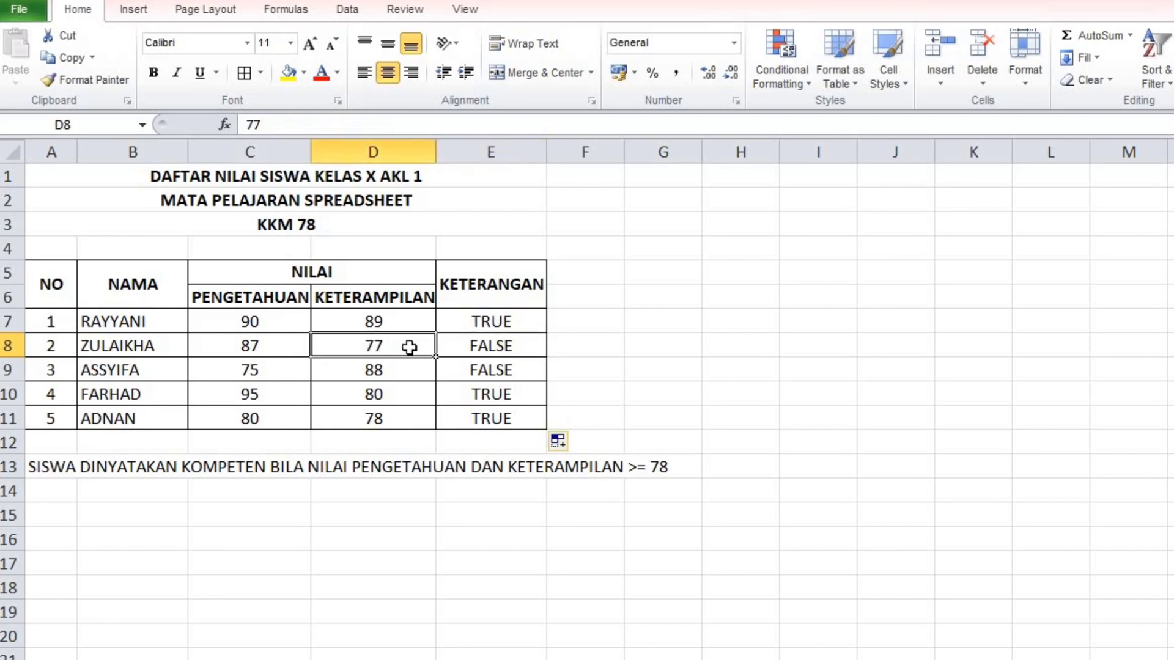
click(464, 369)
click(263, 371)
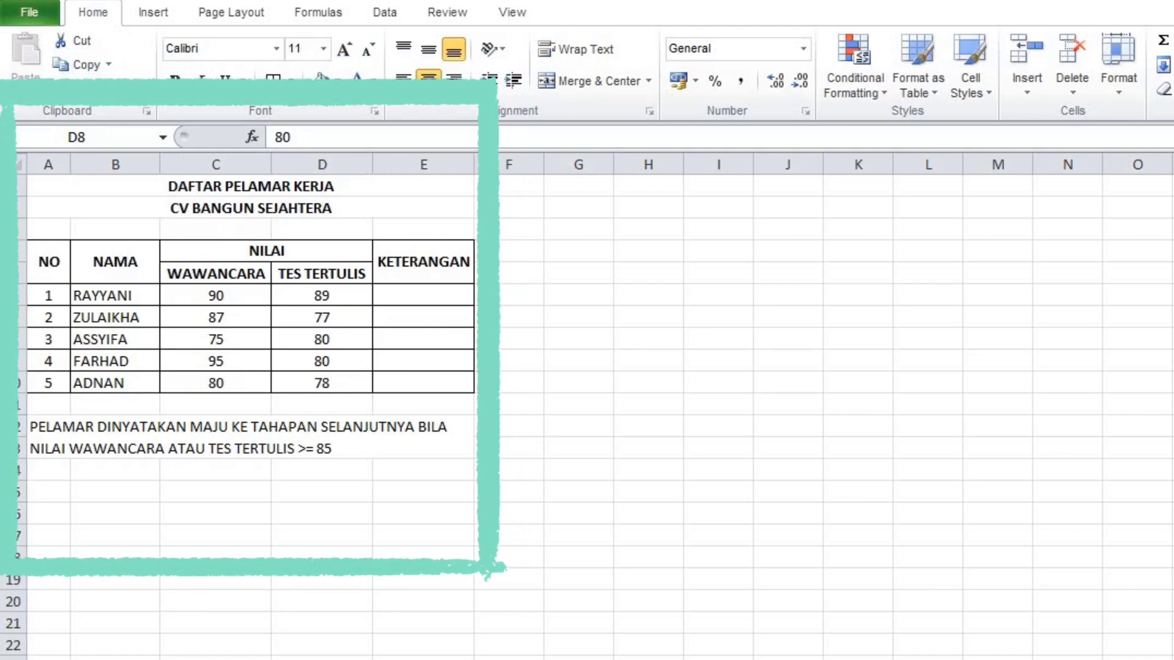
Review the CV BANGUN SEJAHTERA applicant table's title and its NILAI, WAWANCARA and TES TERTULIS headings
click(196, 202)
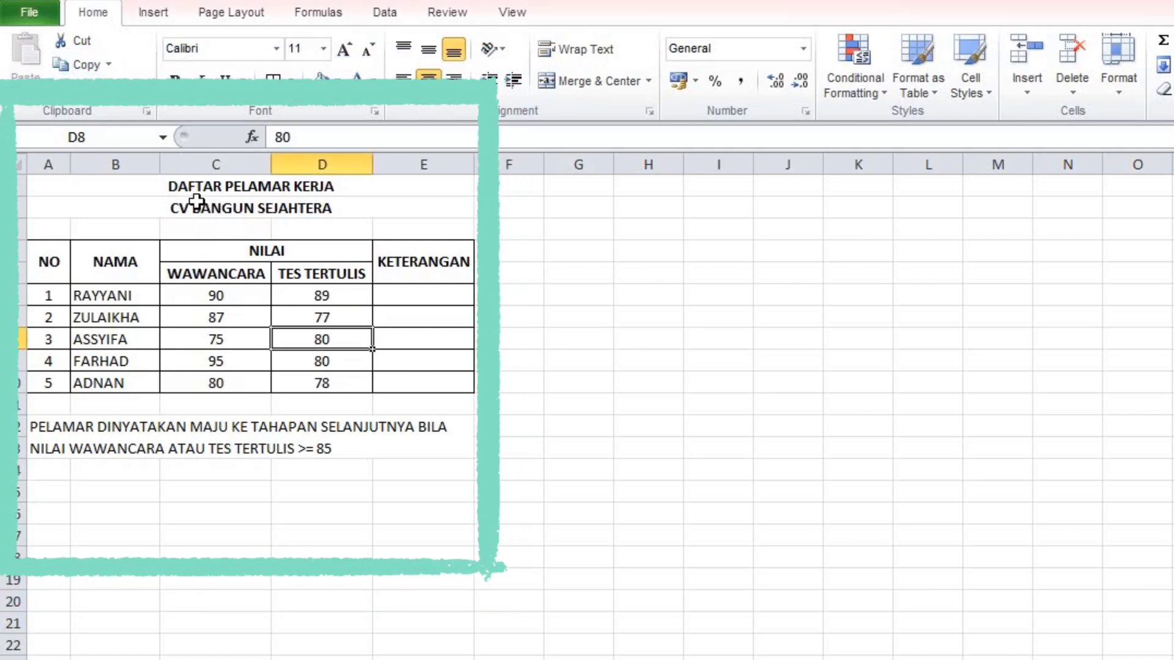
click(196, 202)
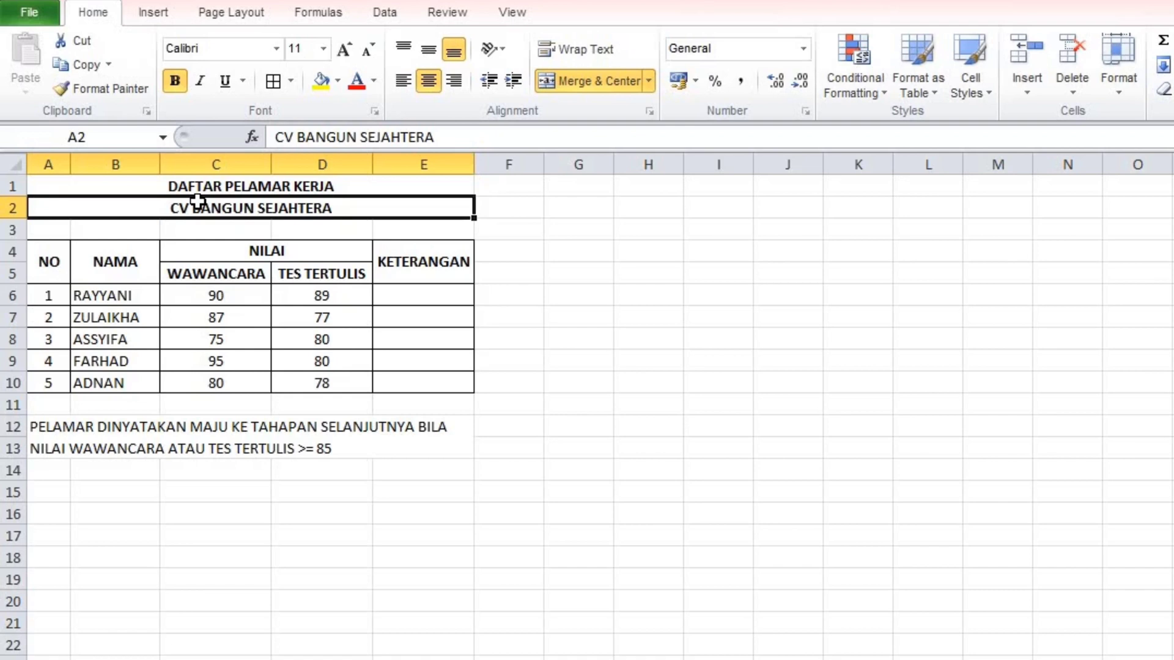
click(266, 251)
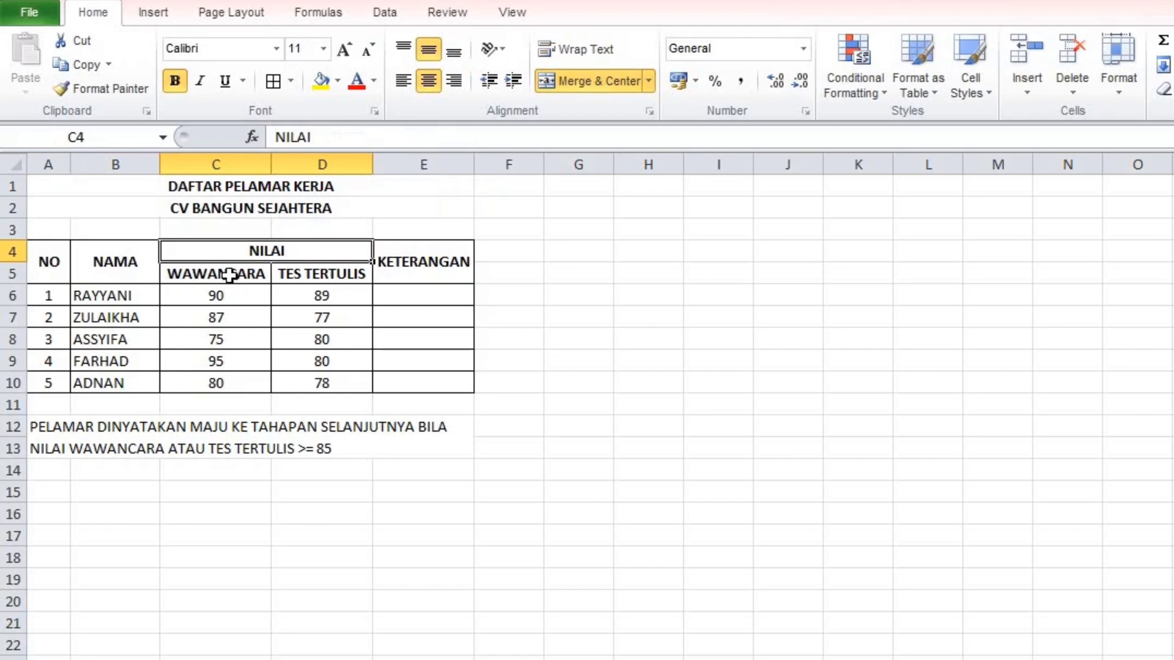
click(243, 273)
click(289, 275)
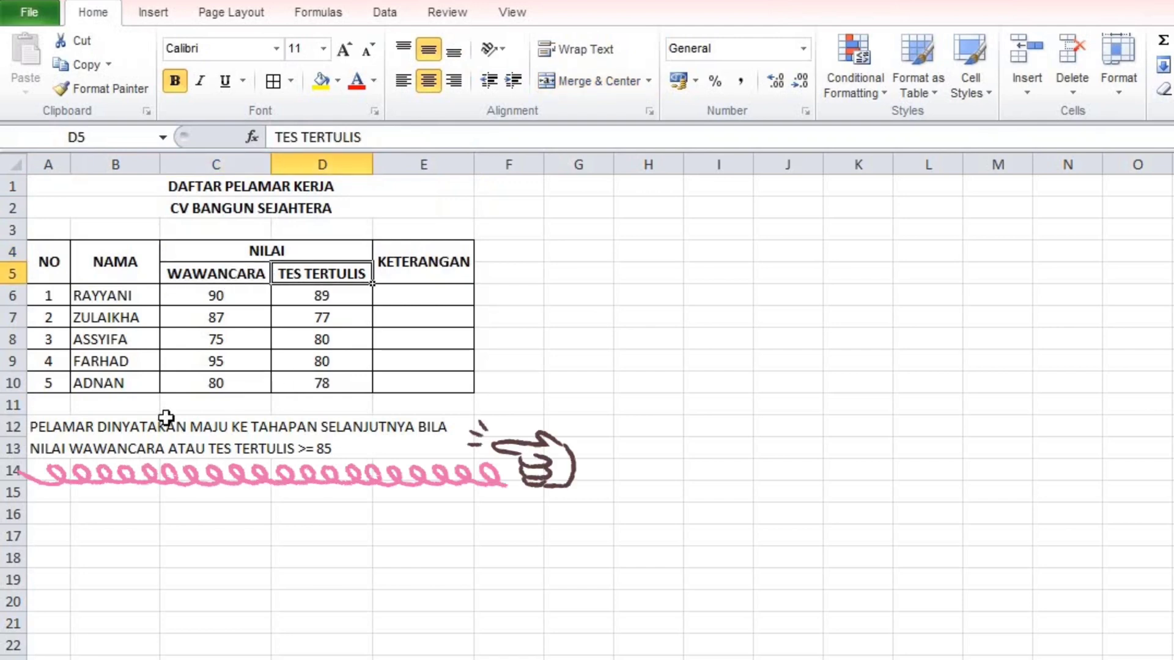
Read the criterion below the applicant table and compare the first two applicants' WAWANCARA and TES TERTULIS scores with it
click(129, 431)
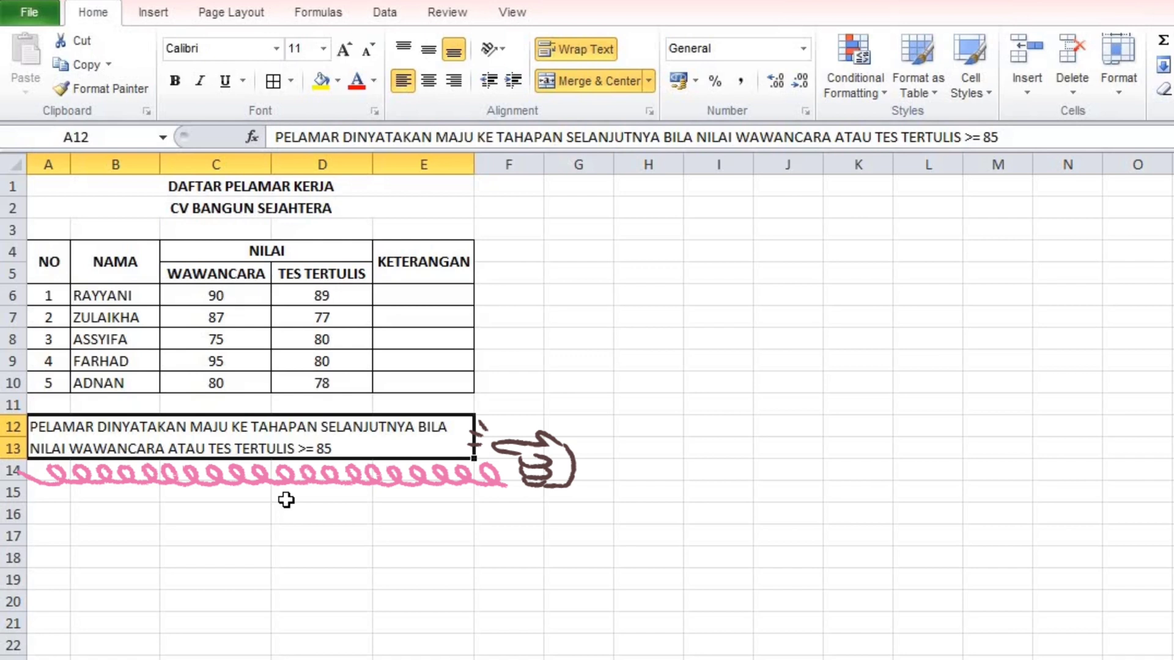
click(138, 299)
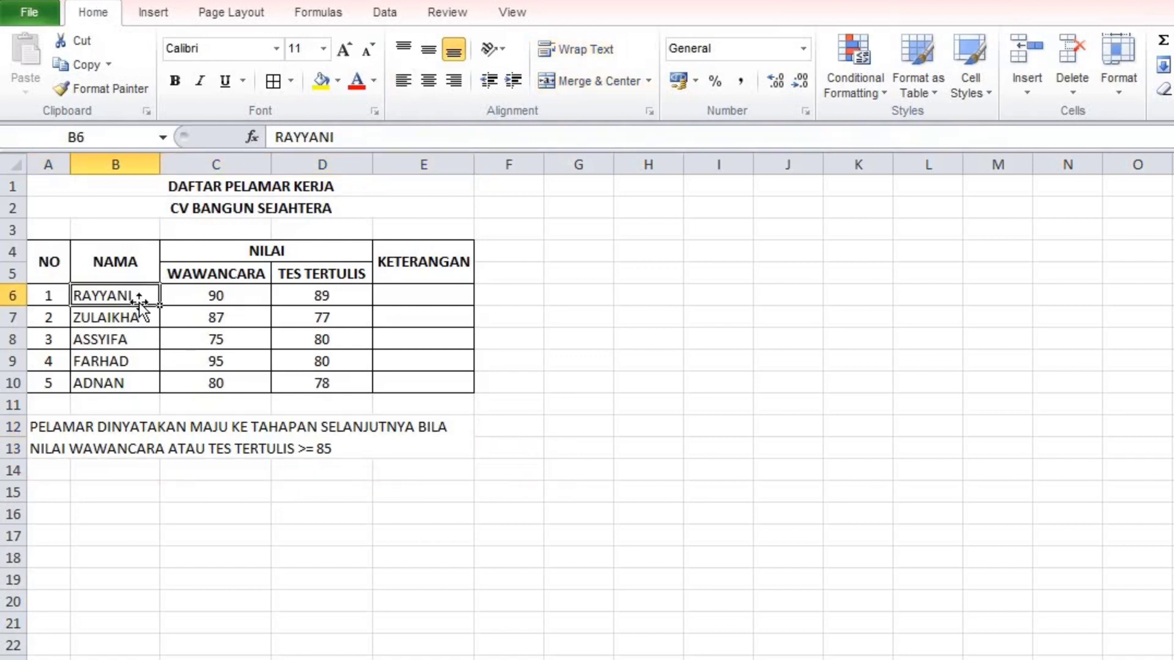
click(214, 296)
click(340, 298)
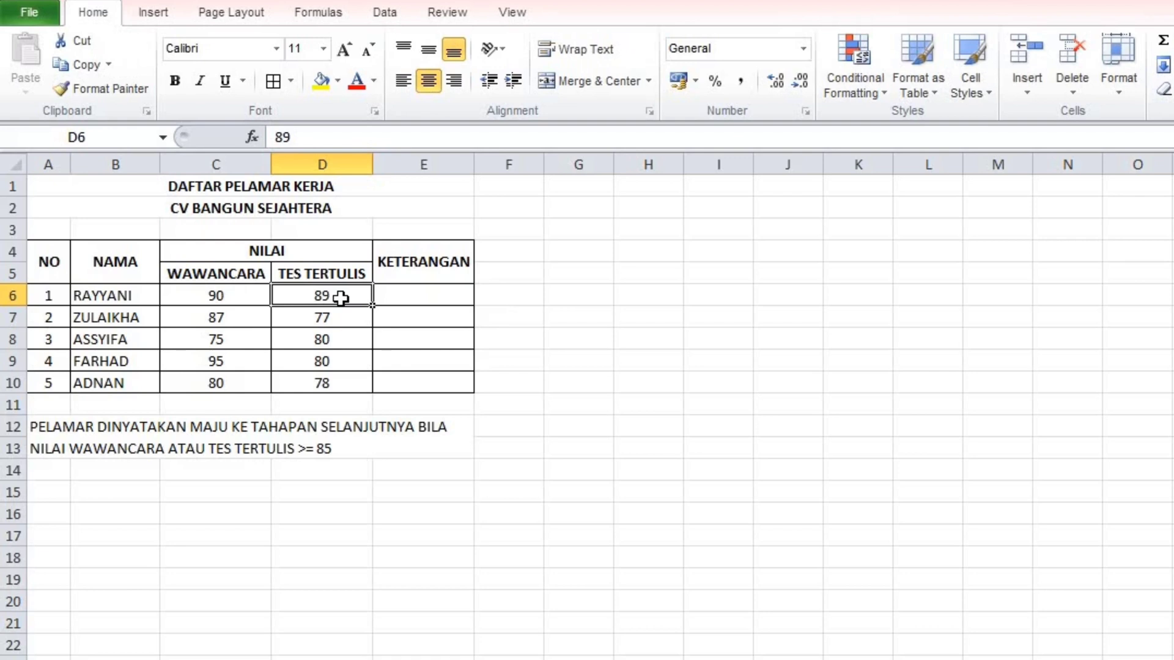
drag(236, 294, 302, 293)
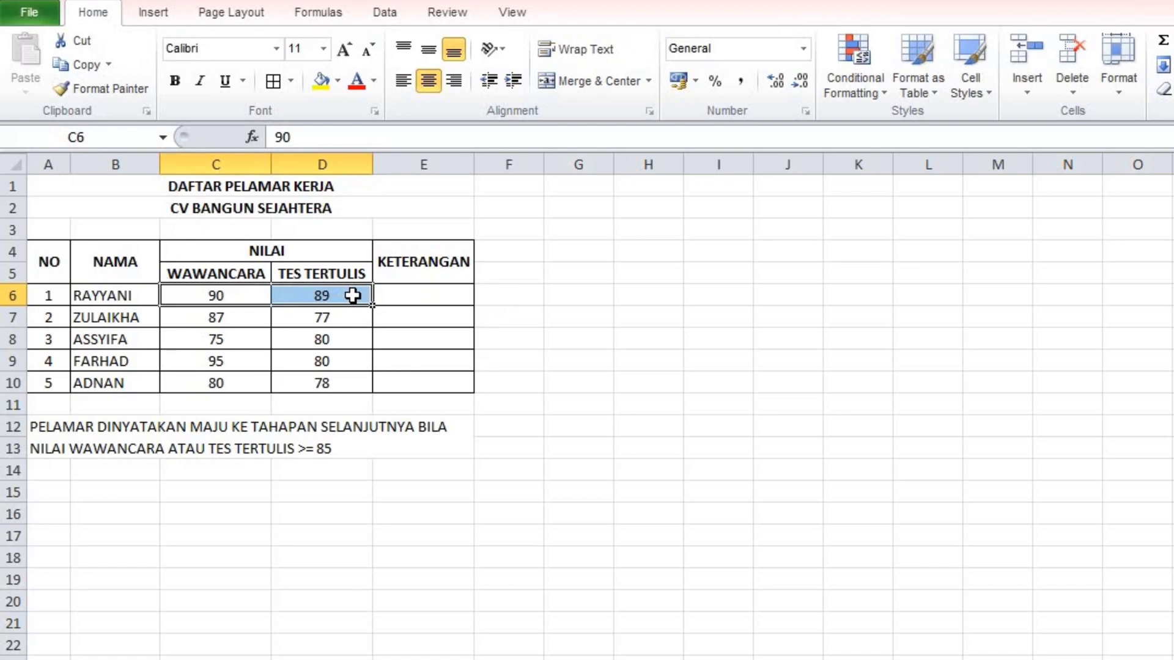
click(255, 322)
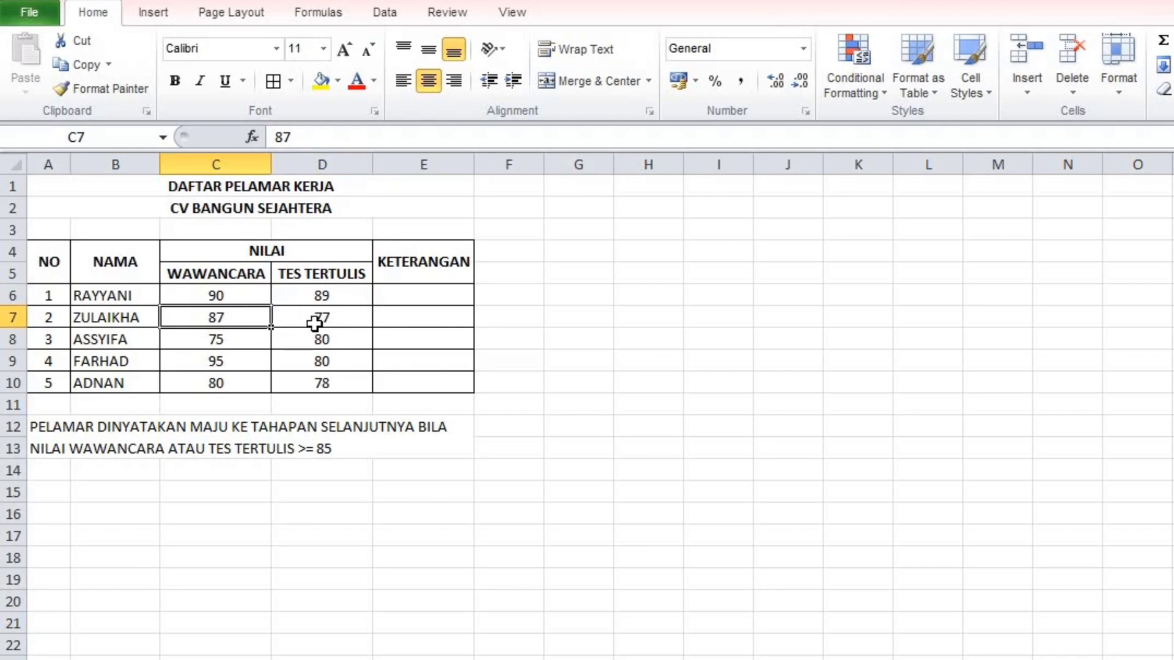
click(352, 319)
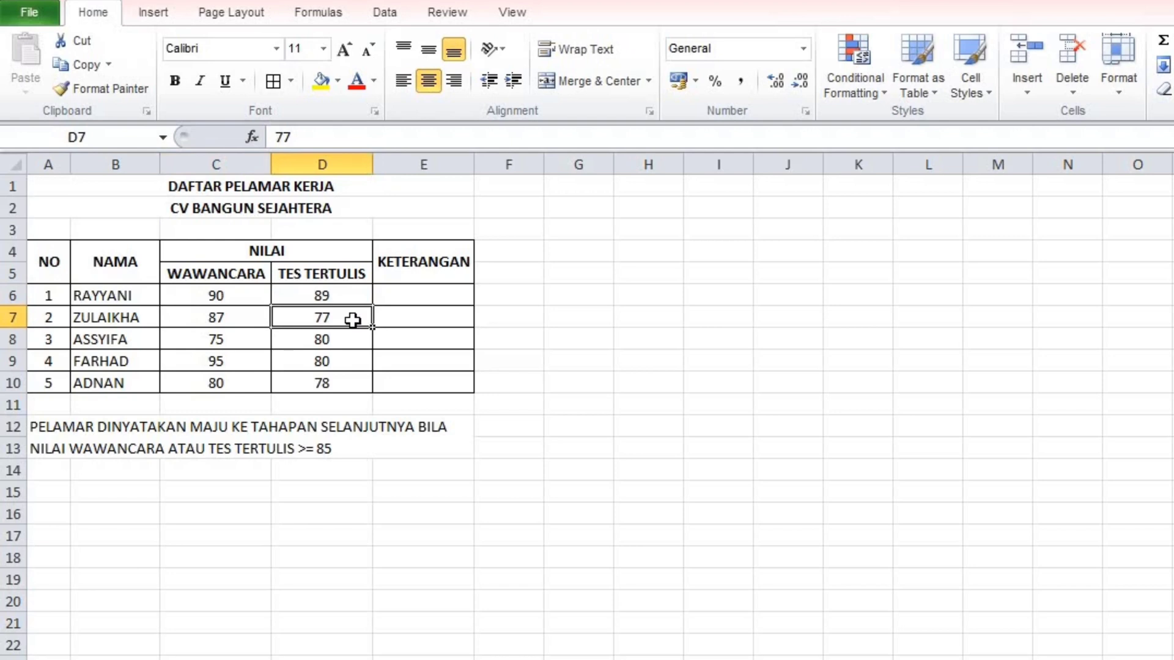
click(263, 317)
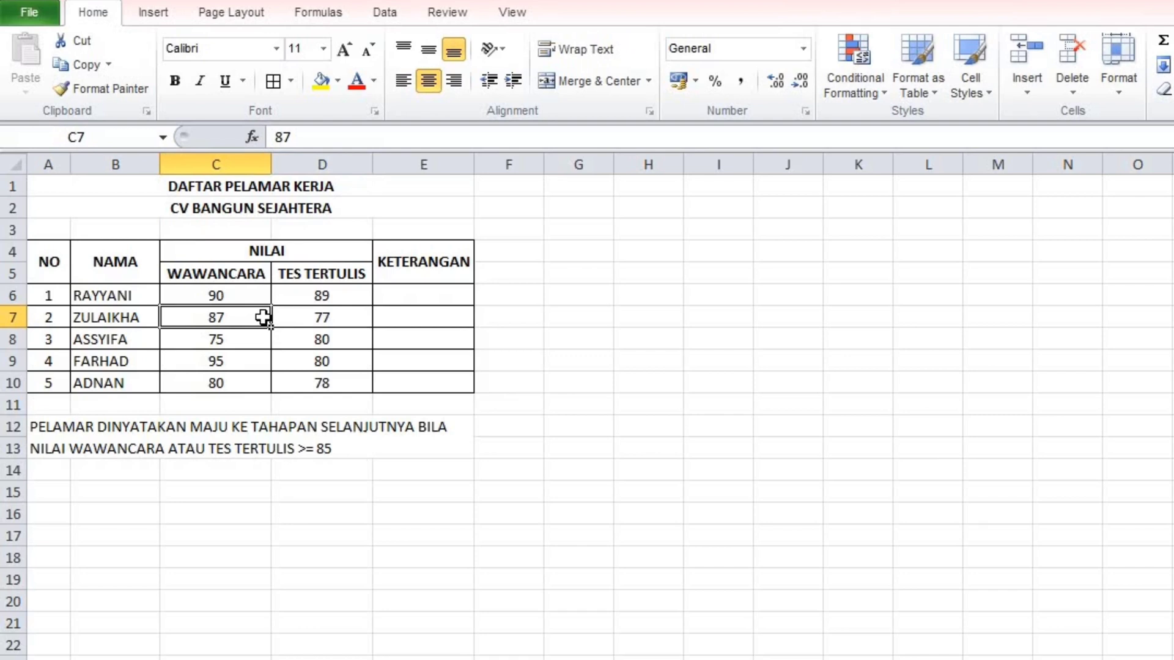
click(304, 320)
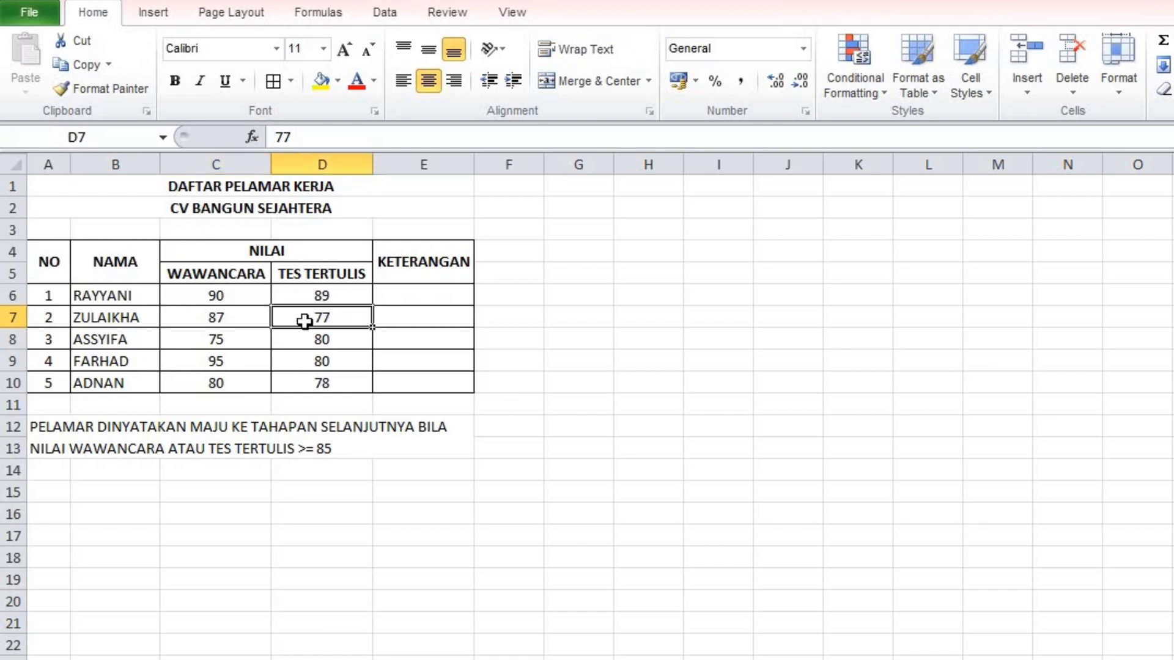
click(403, 319)
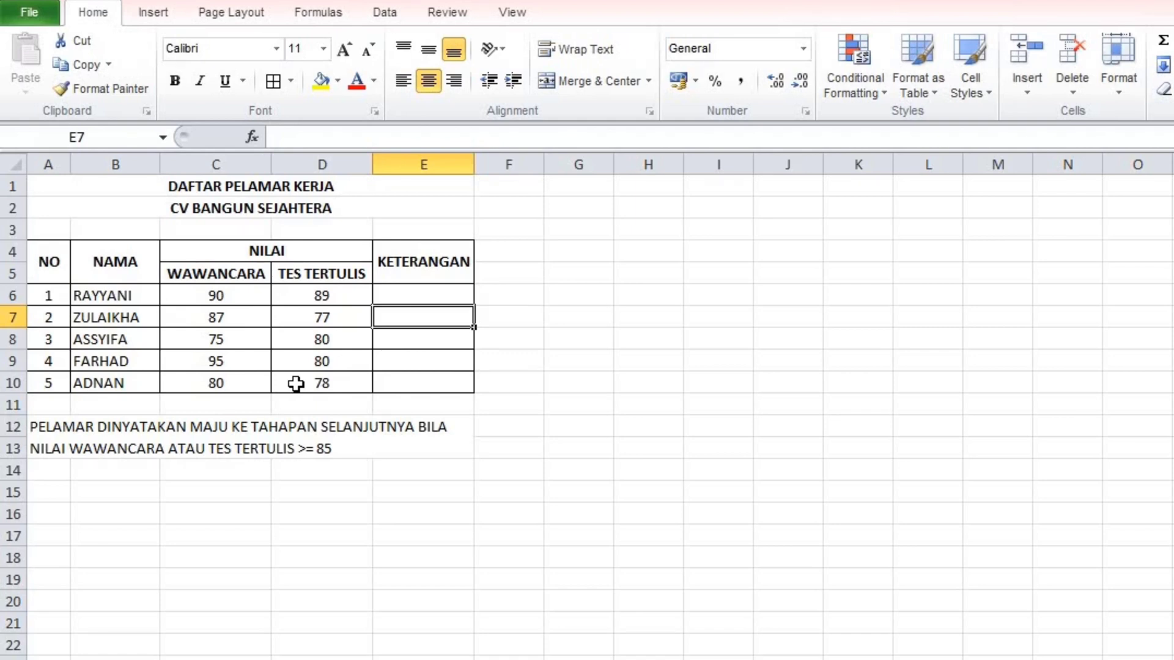
Insert the OR function from the Logical category into the first applicant's KETERANGAN cell, E6
click(412, 291)
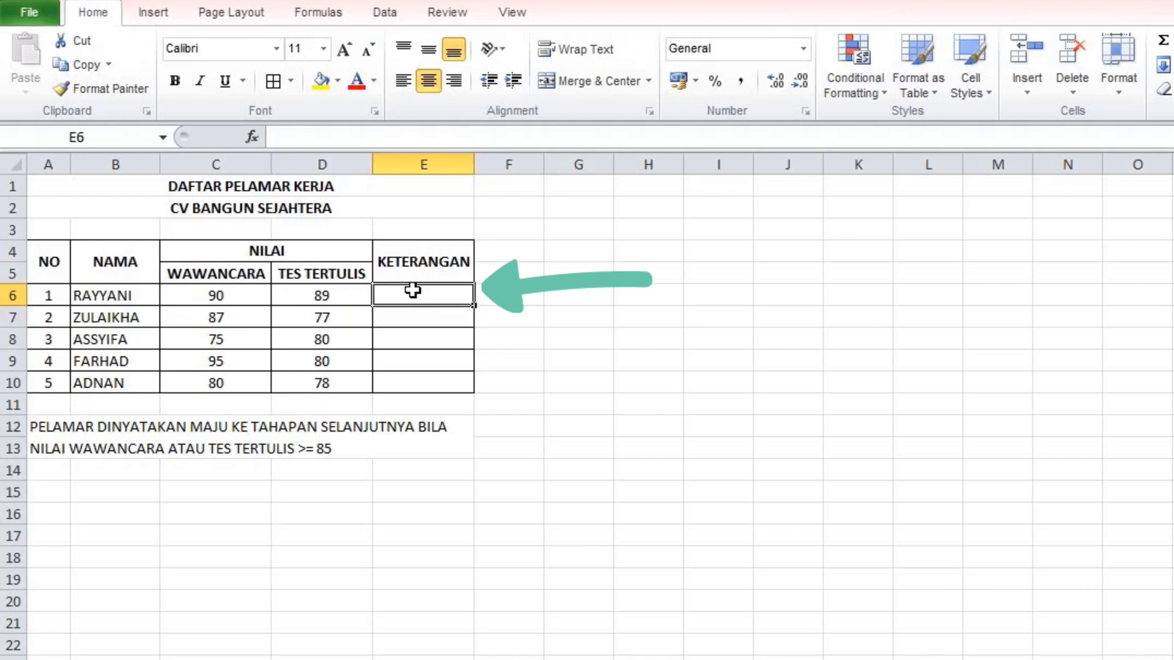
click(260, 142)
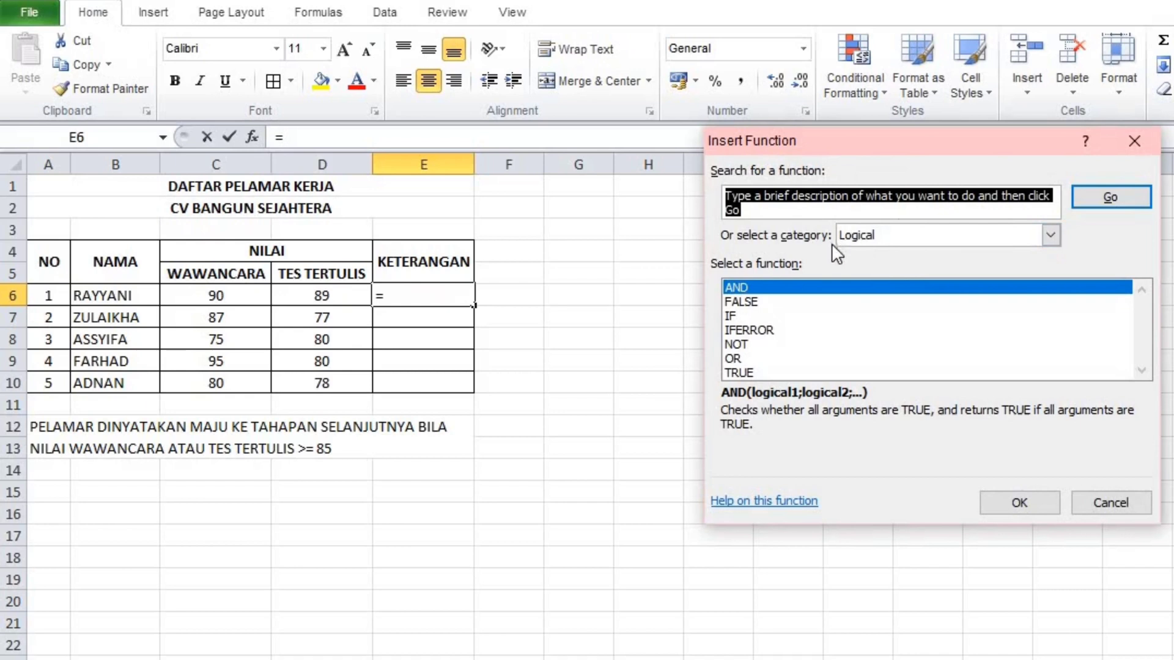
click(964, 238)
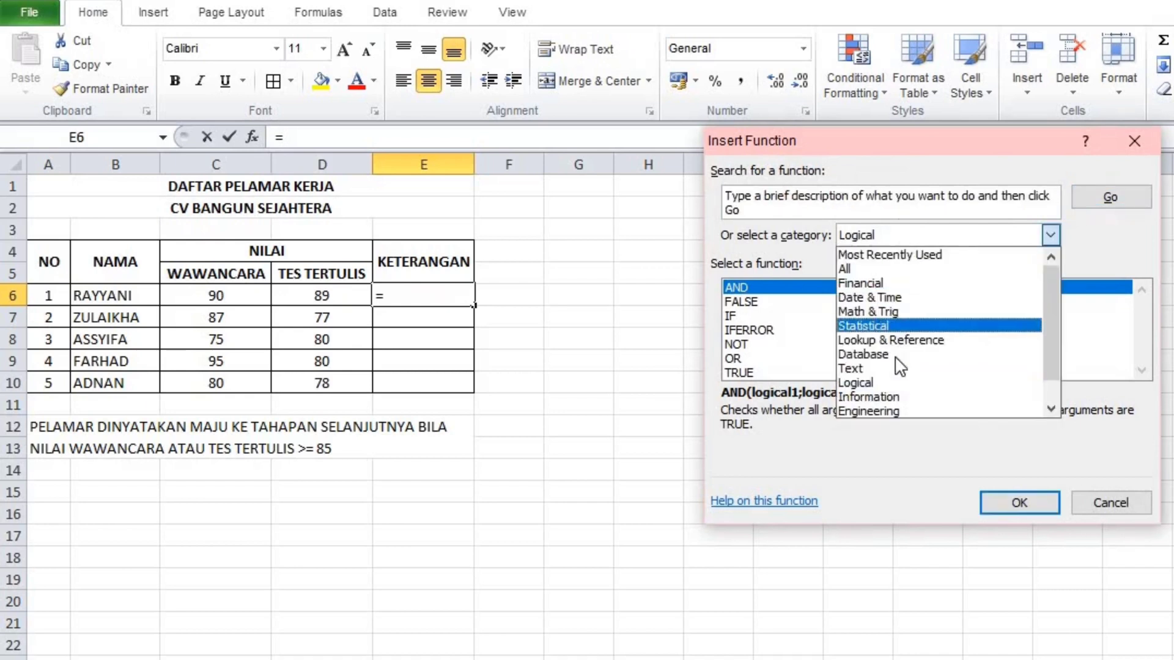
click(889, 381)
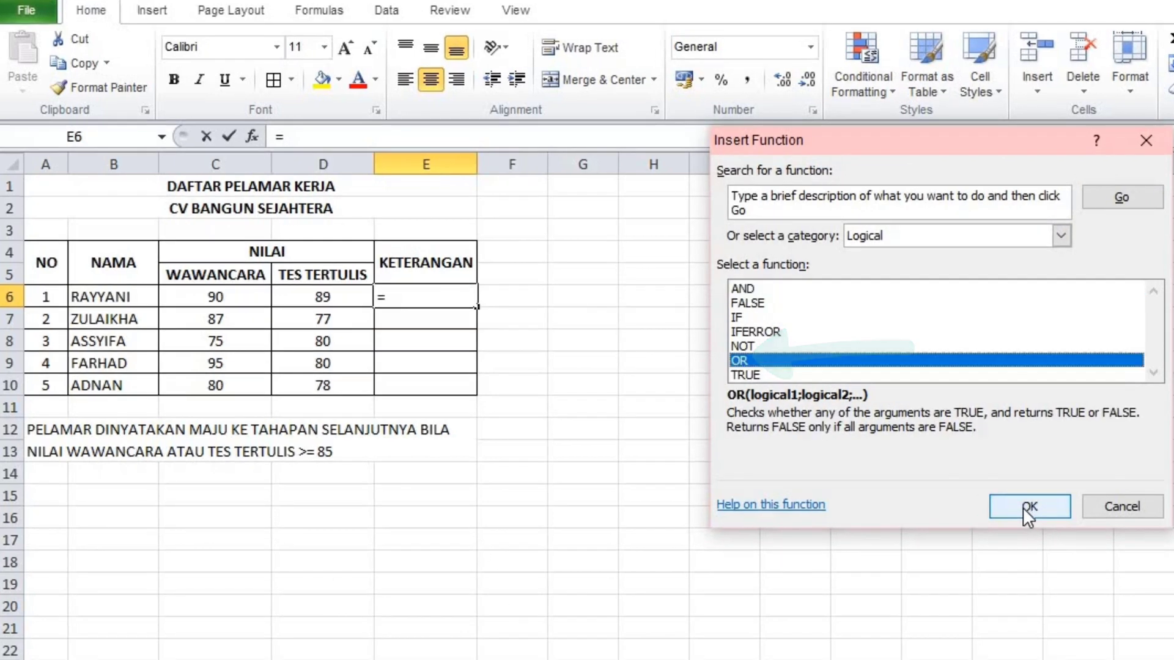
click(1022, 505)
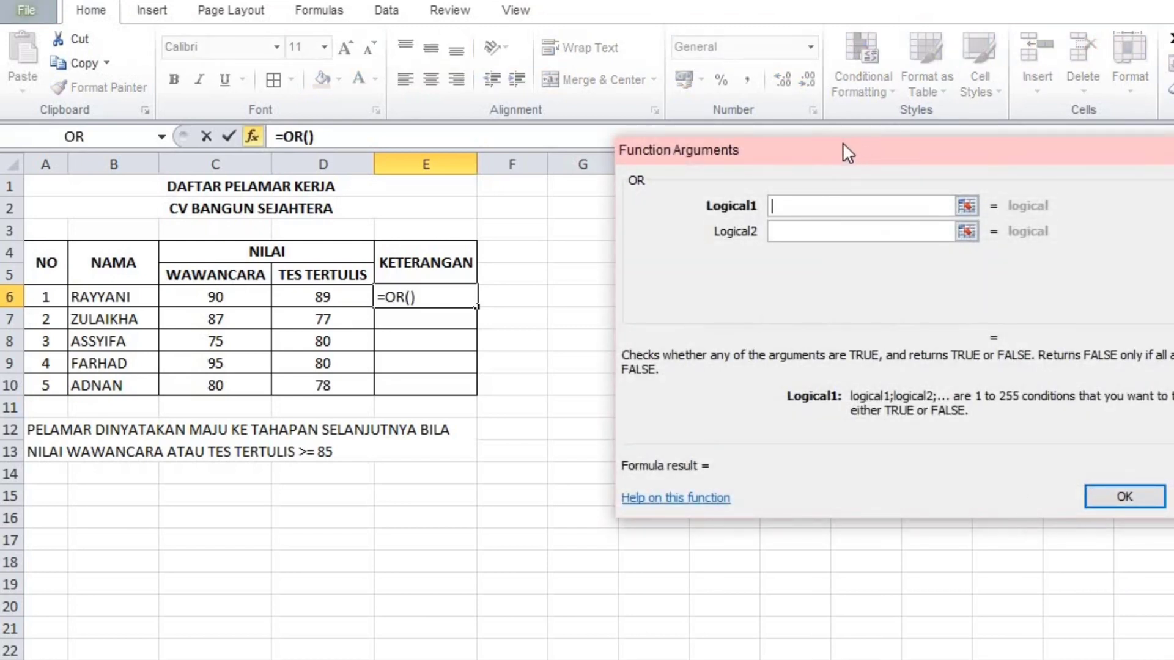
Move the function arguments closer to the applicant table and set the first OR condition to C6>=85
drag(842, 143, 736, 200)
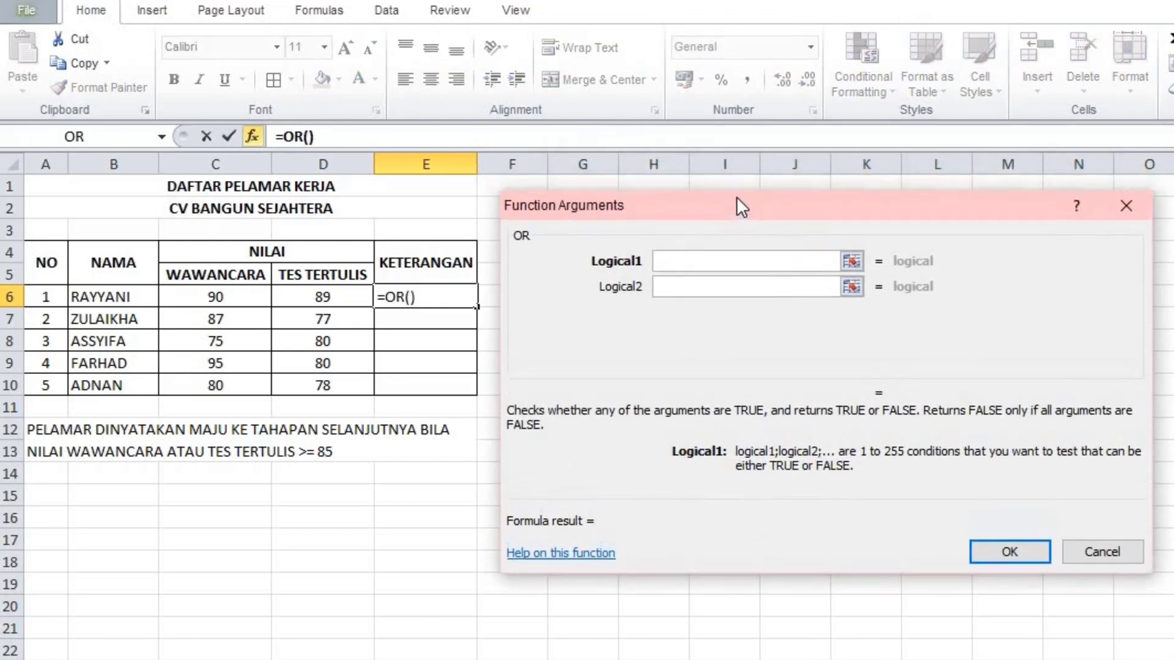
click(678, 260)
click(242, 297)
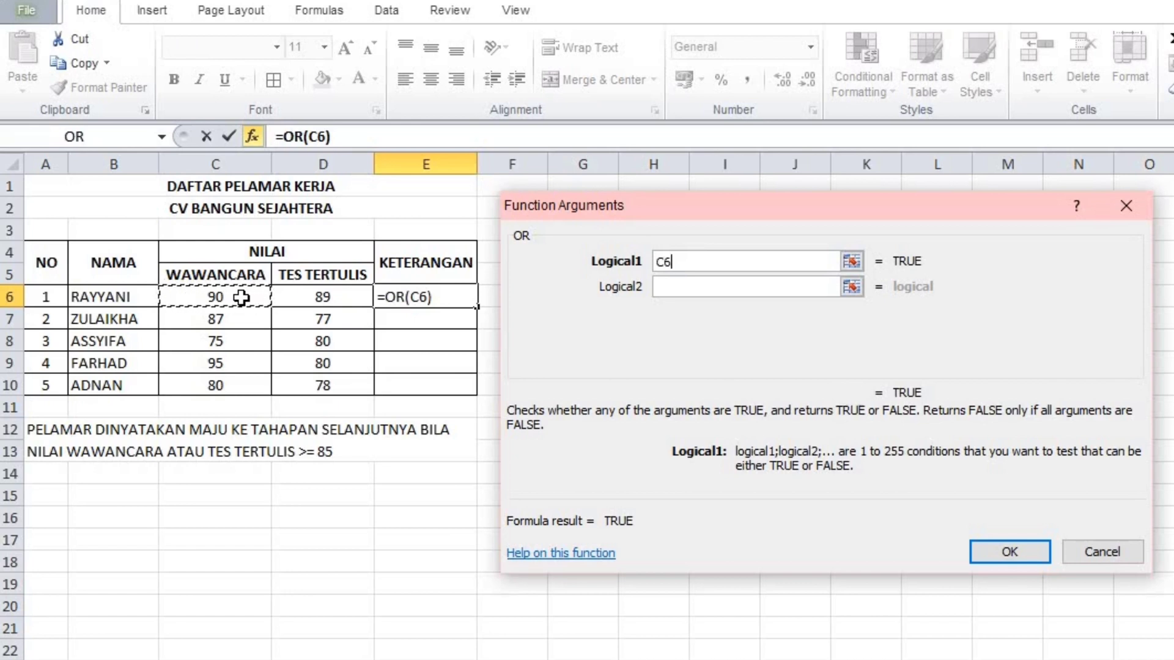
text(>=)
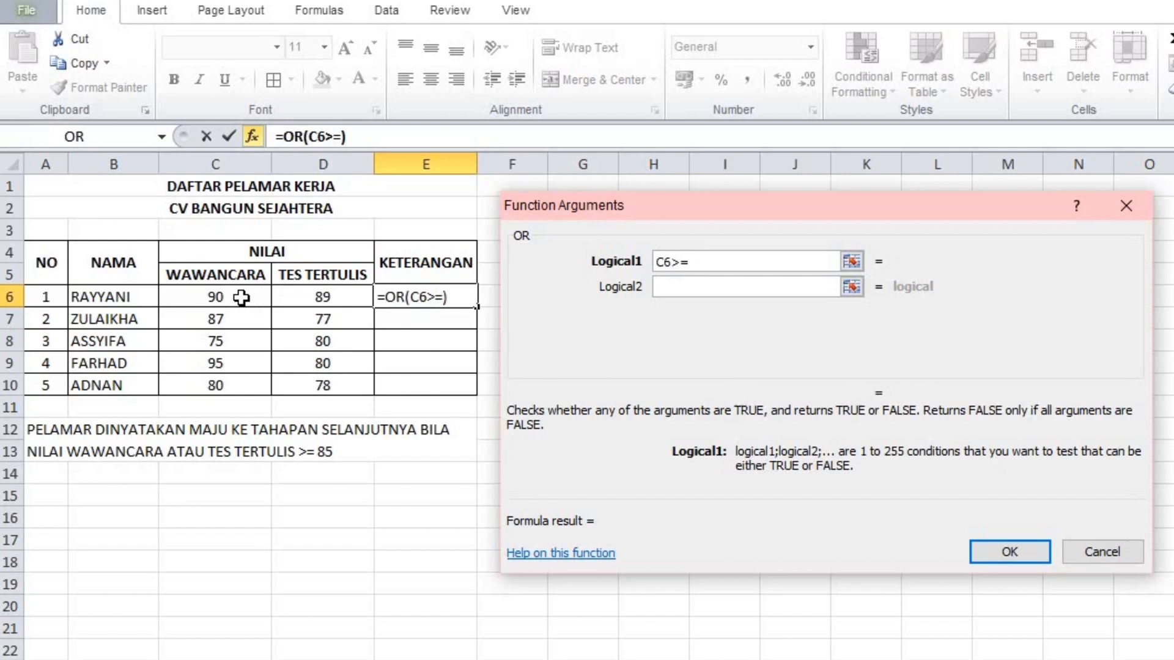
text(85)
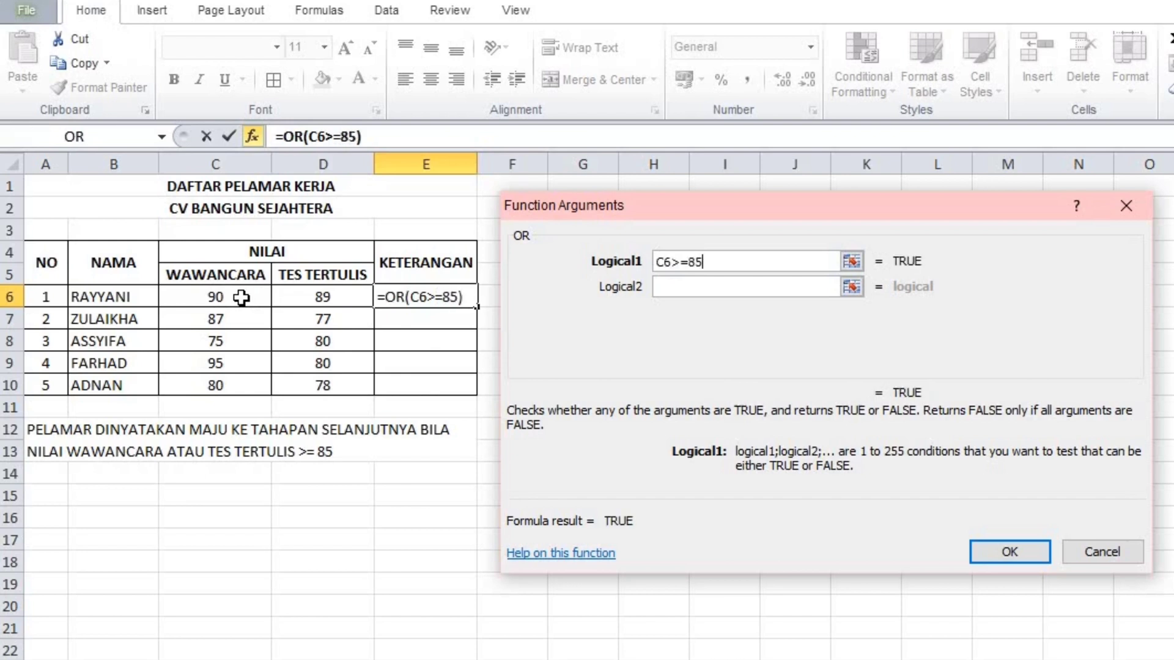
Complete the OR formula with D6>=85 as second condition and fill it down the KETERANGAN column to E10
click(679, 288)
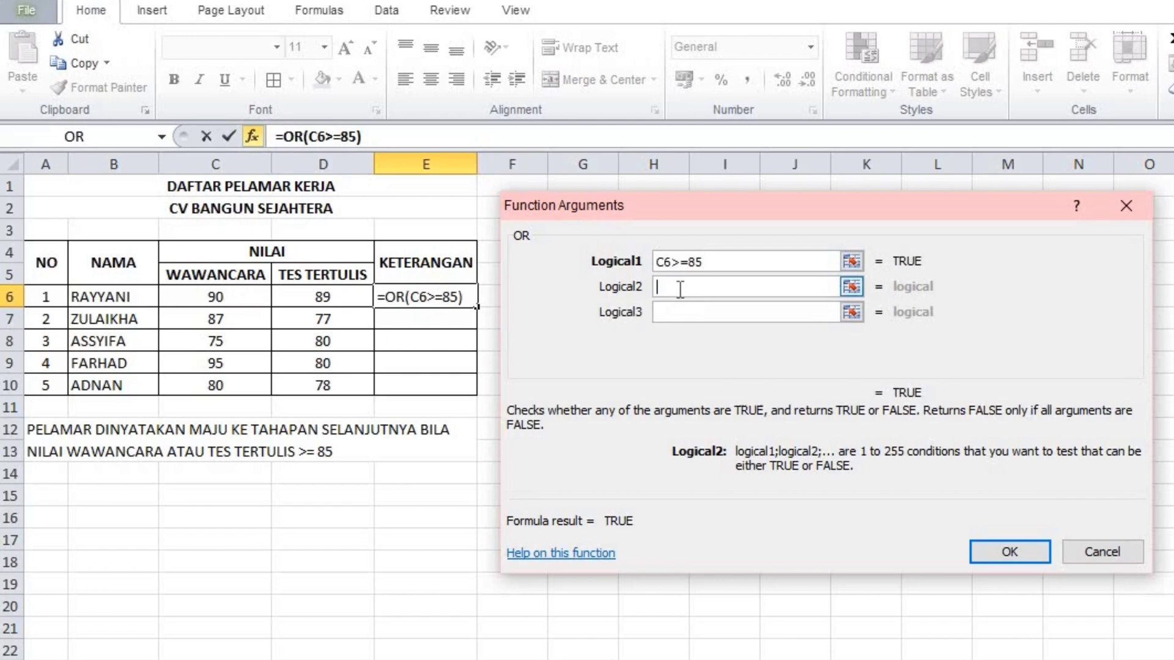
click(357, 295)
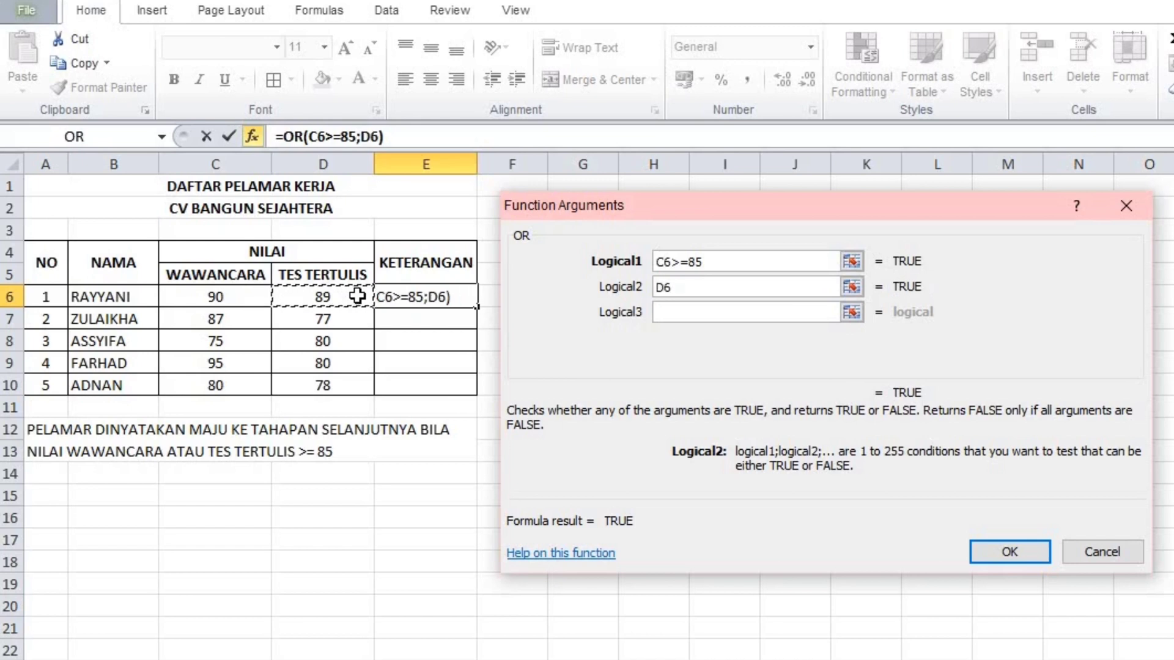
click(694, 288)
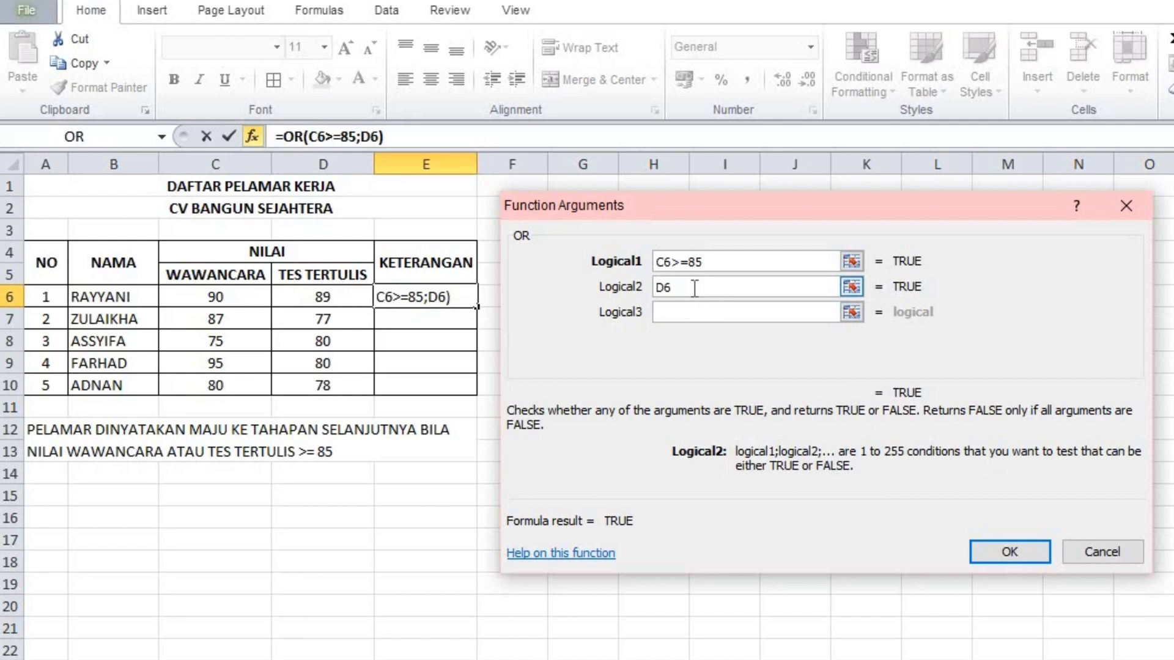
text(>=)
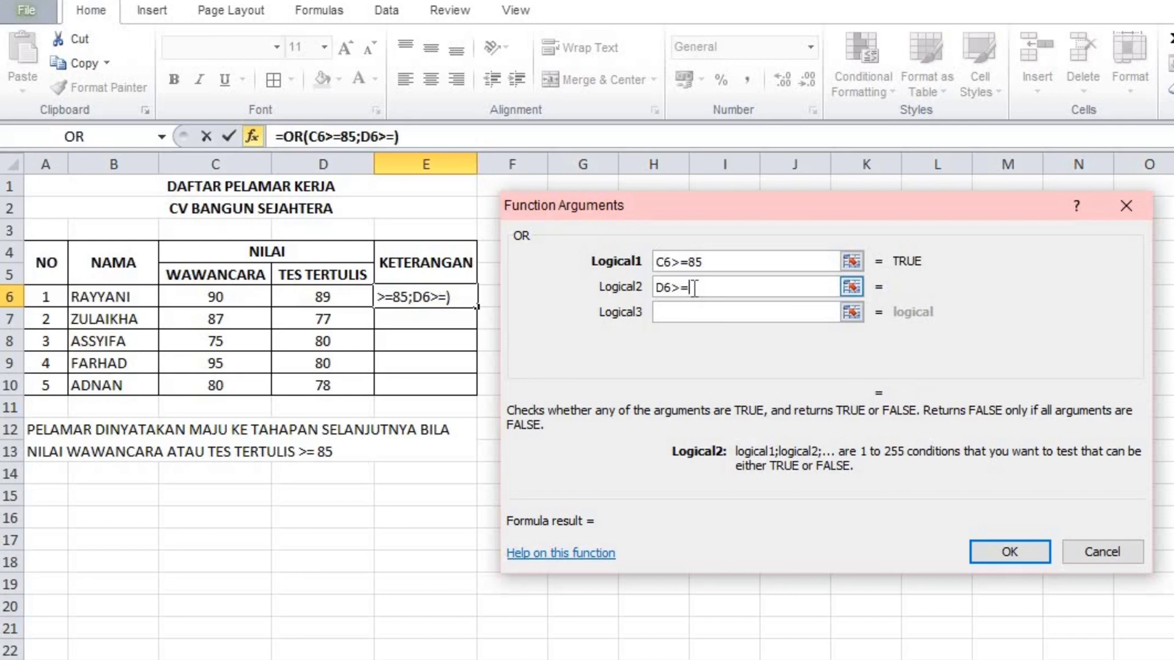
text(85)
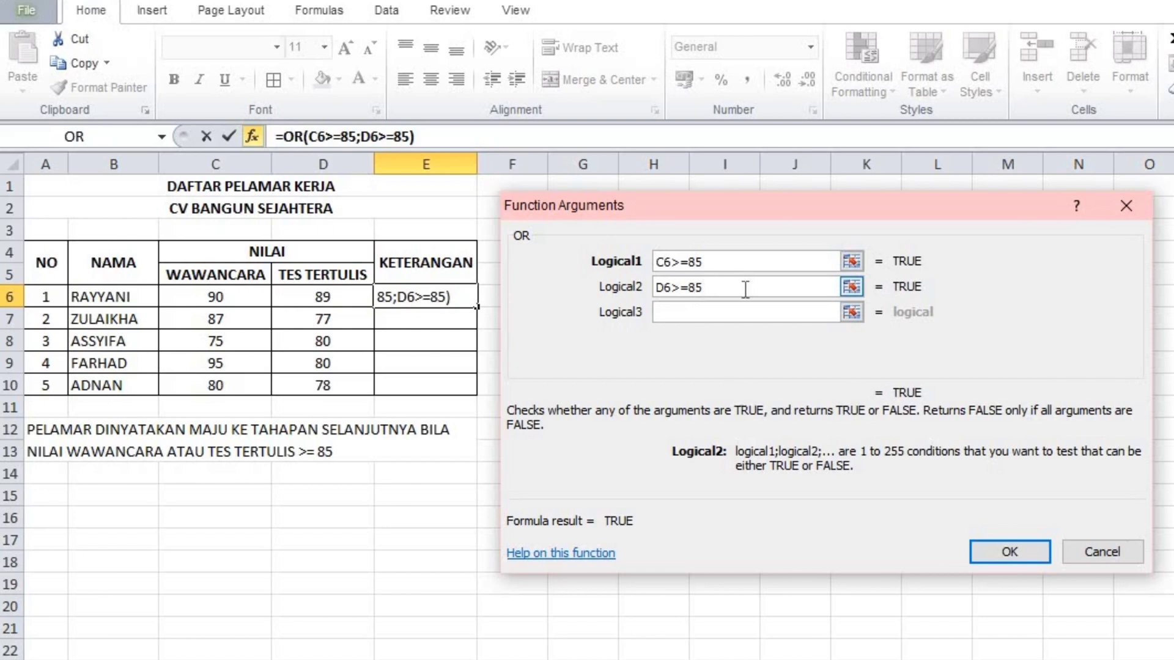
click(1027, 554)
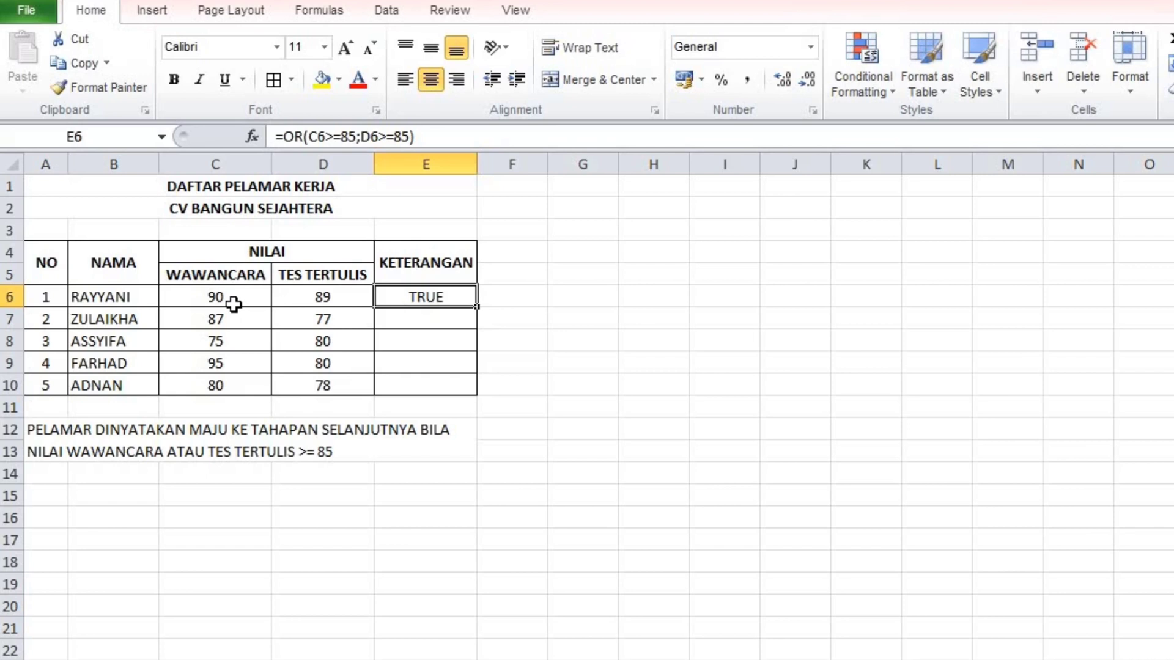
double_click(478, 308)
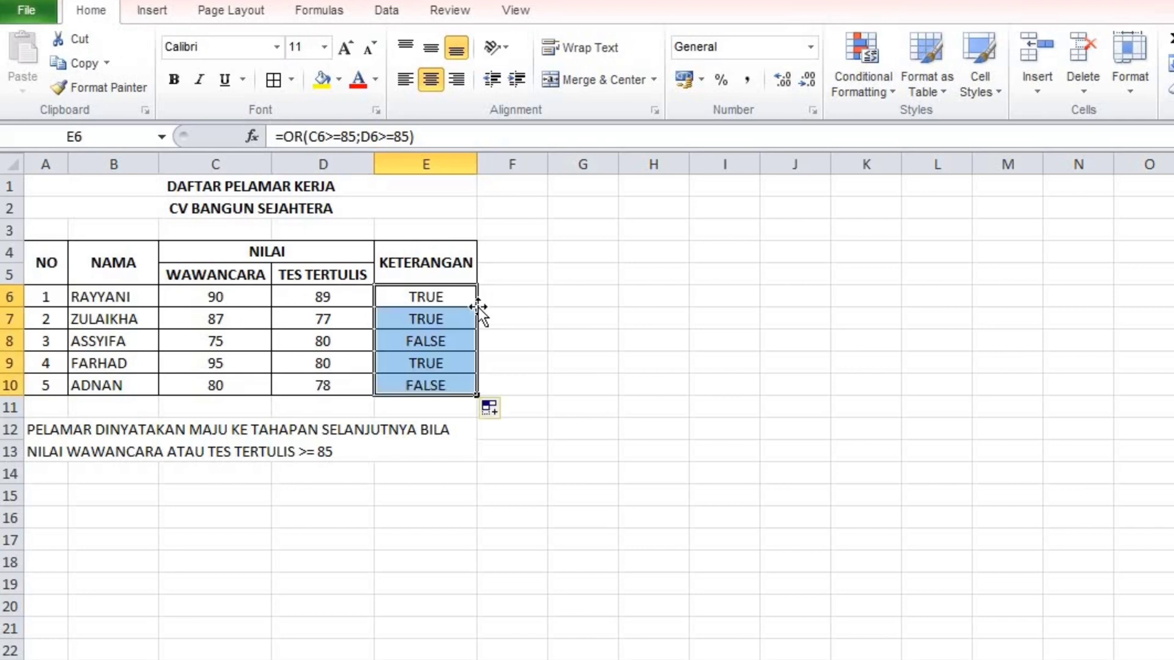
Check the copied OR formulas in E8 and E10 against the scores of the third and fifth applicants
click(457, 346)
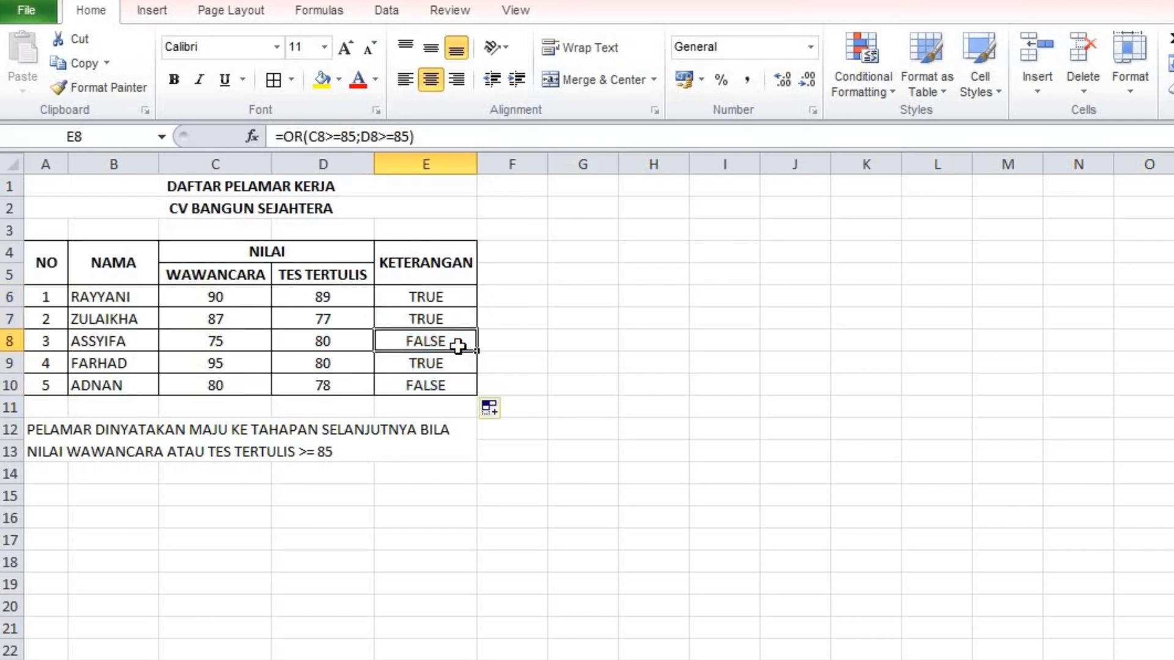
click(448, 385)
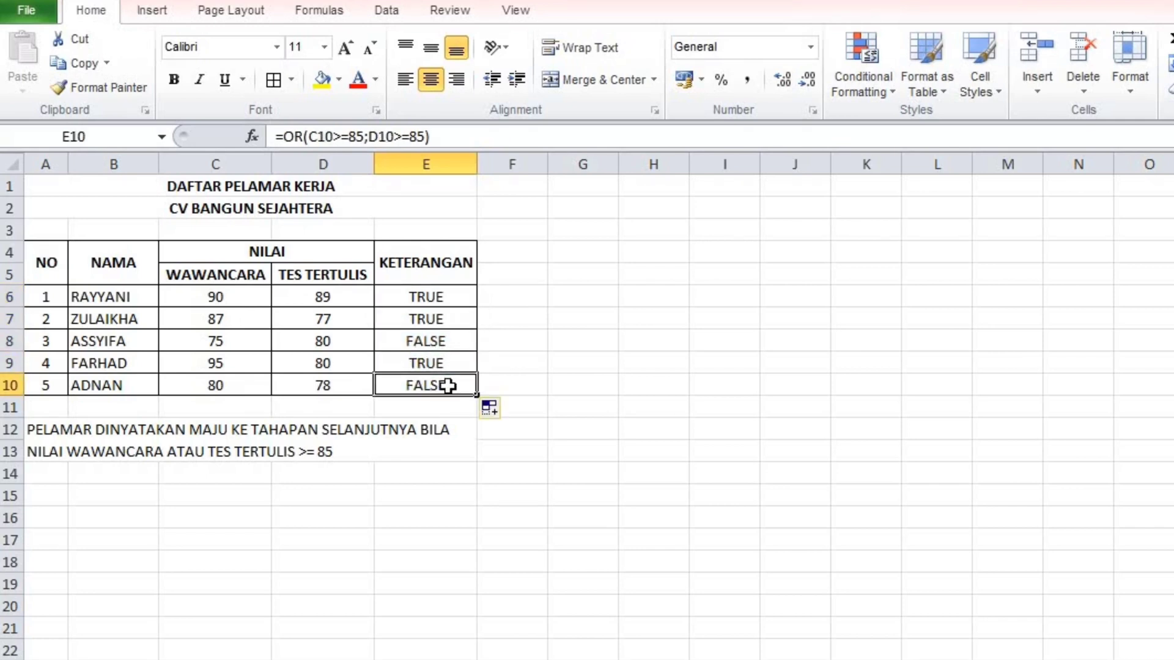
click(446, 342)
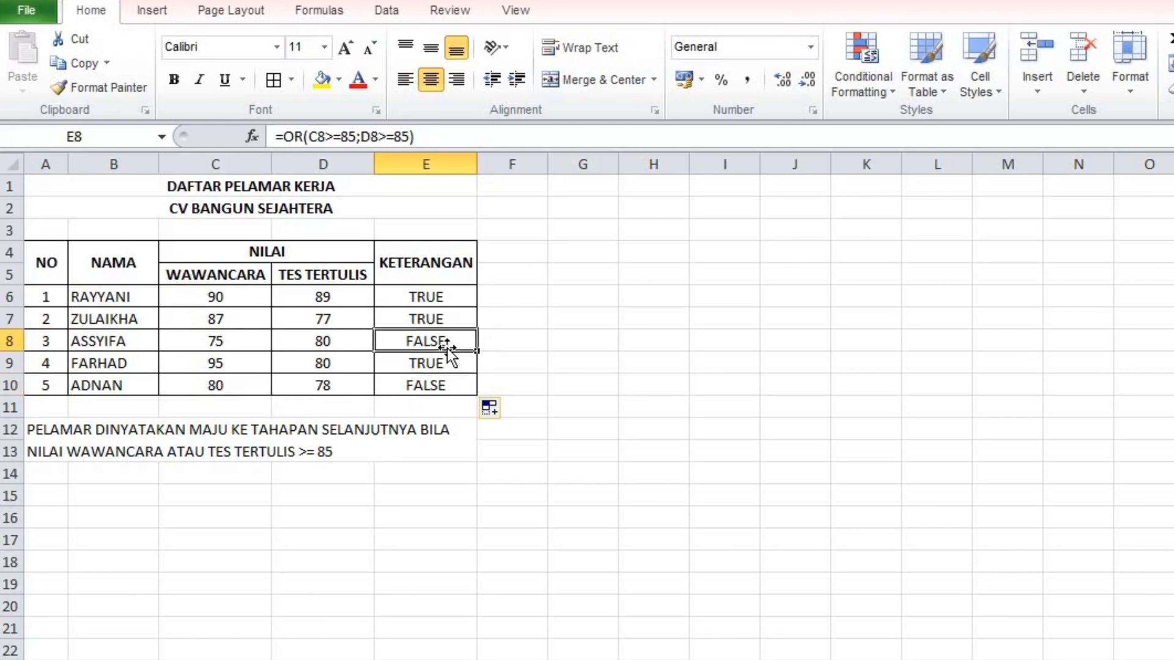
click(231, 346)
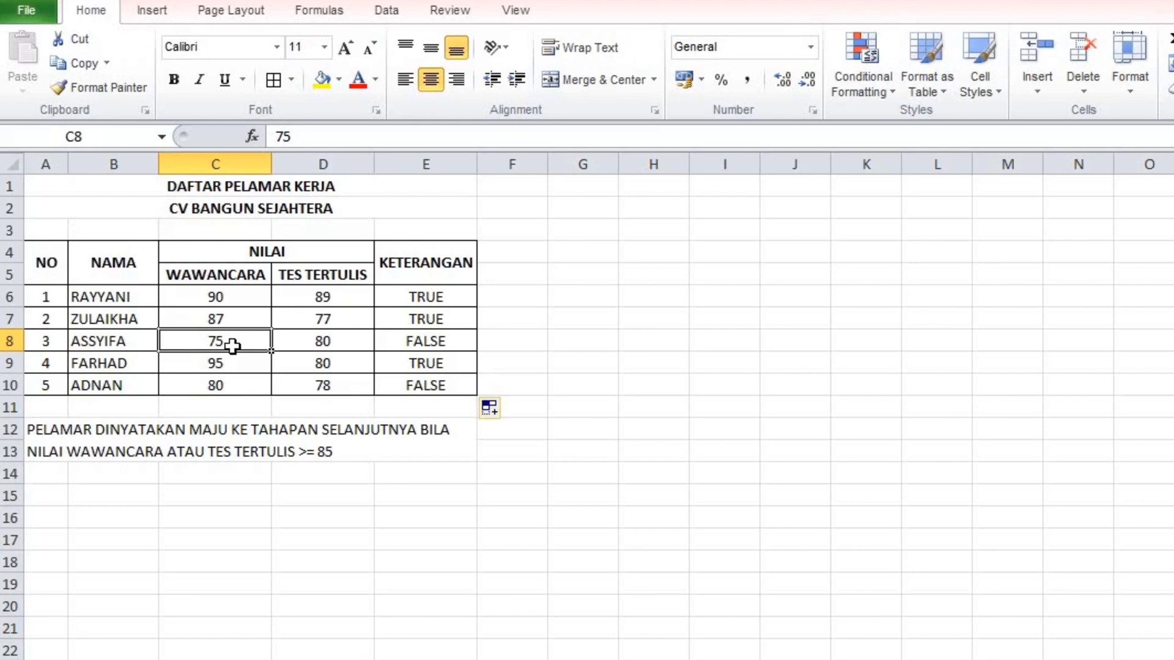
click(354, 342)
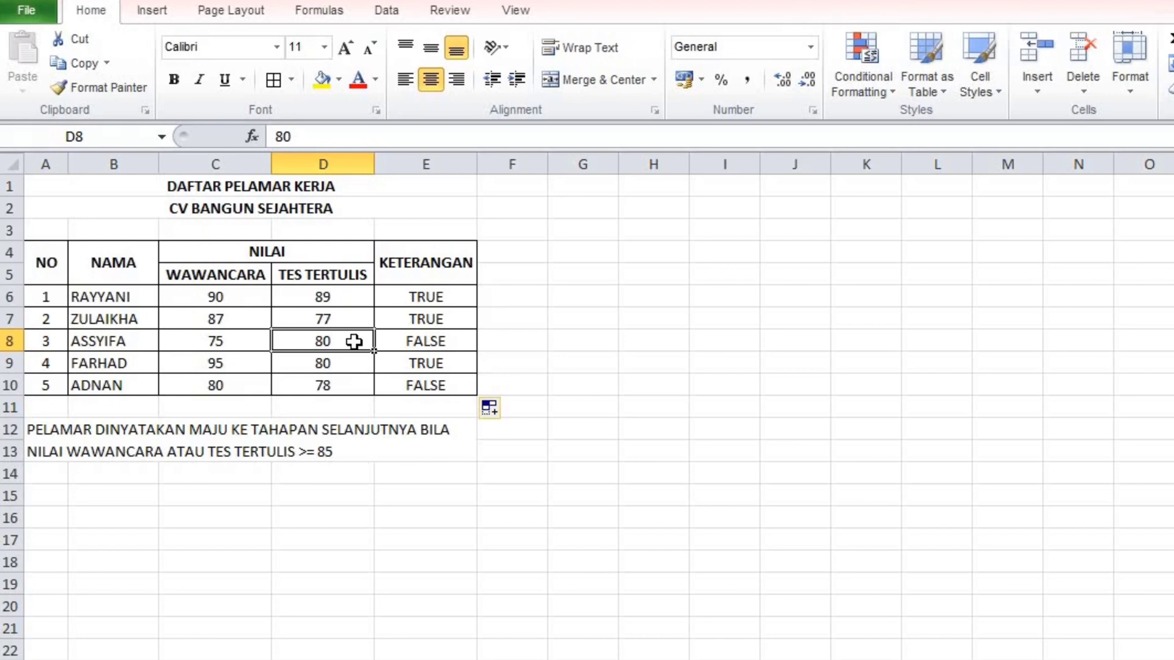
click(242, 385)
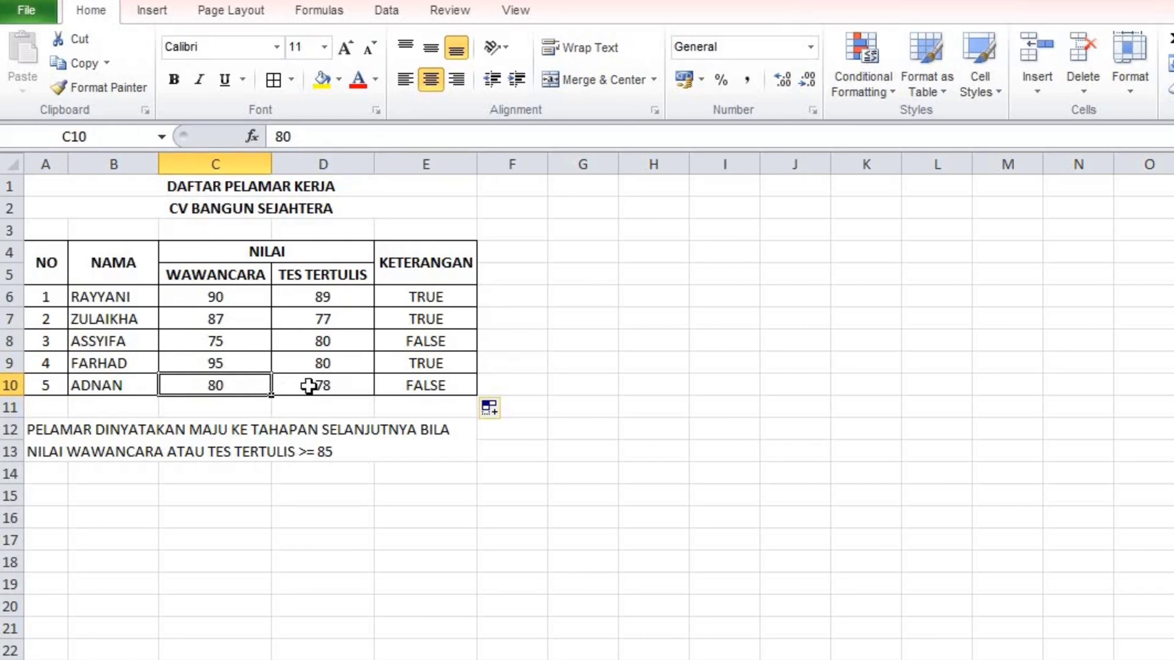
click(431, 387)
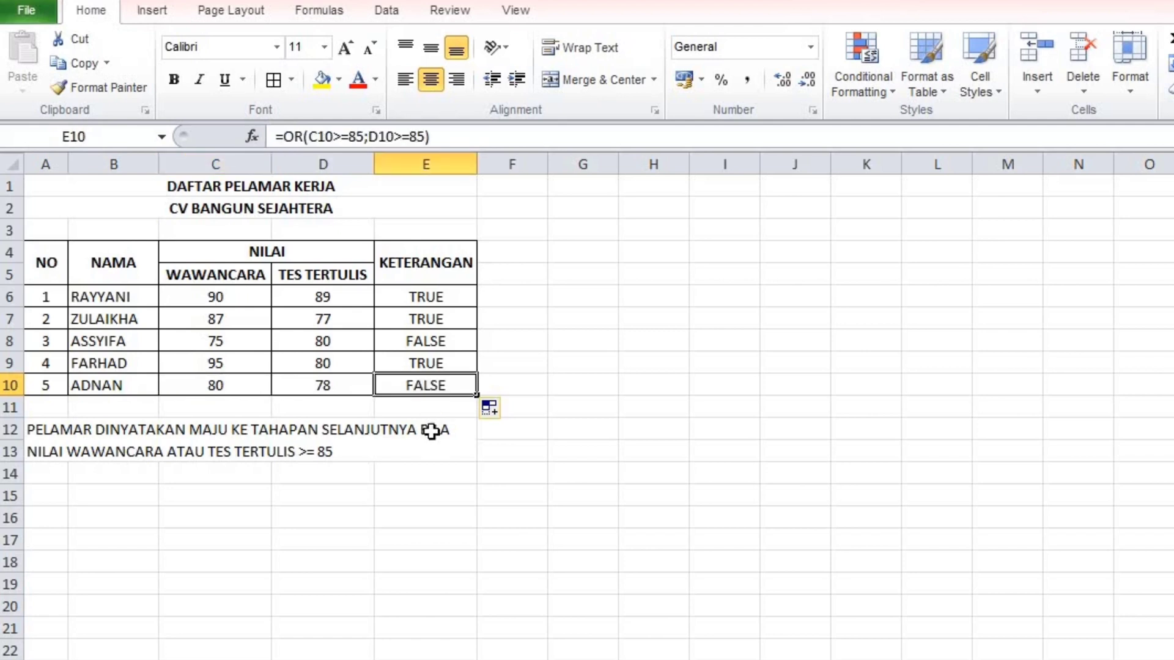
click(433, 471)
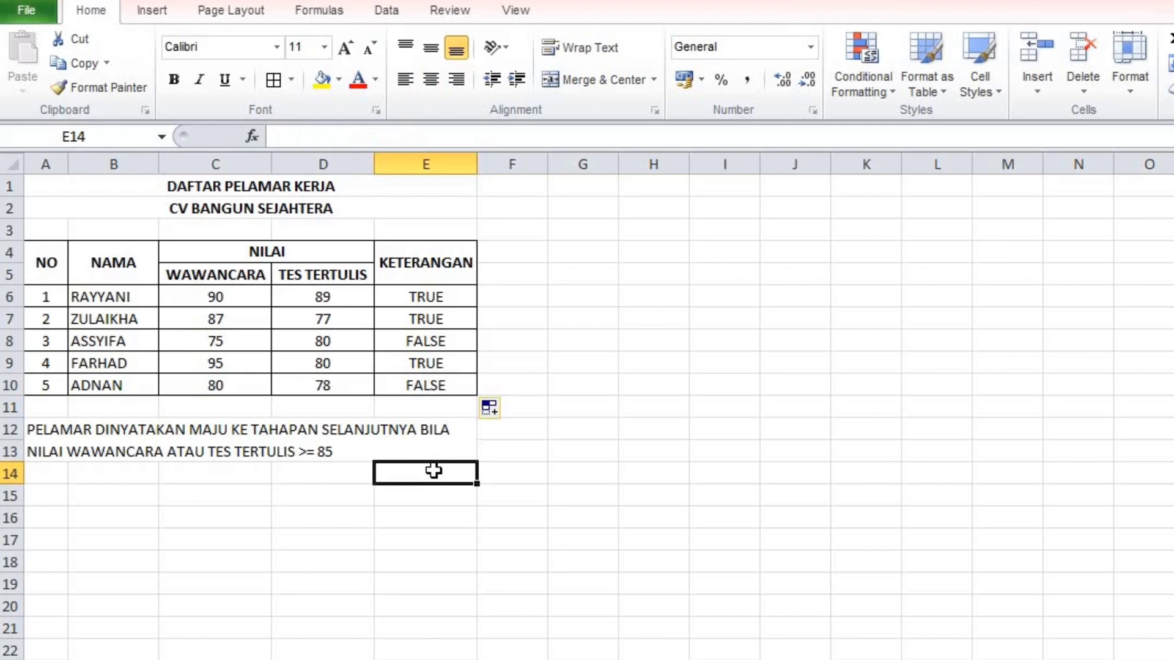